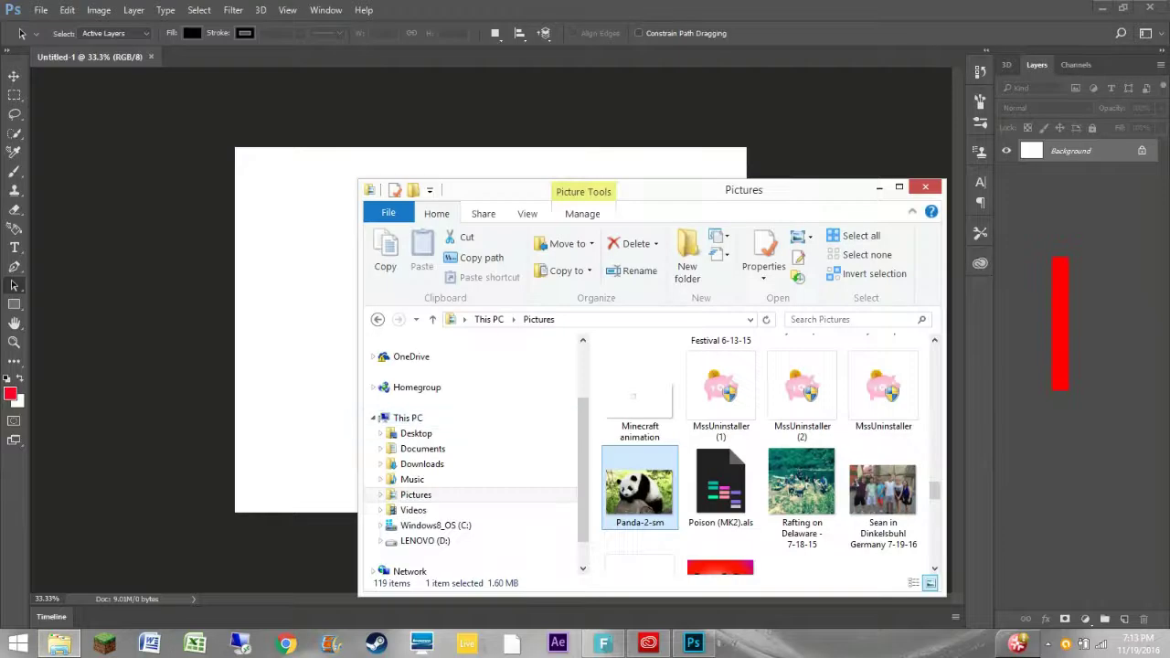
Step: Confirm placement of the Panda-2-sm photo in the blank document
{"action": "key", "text": "Return"}
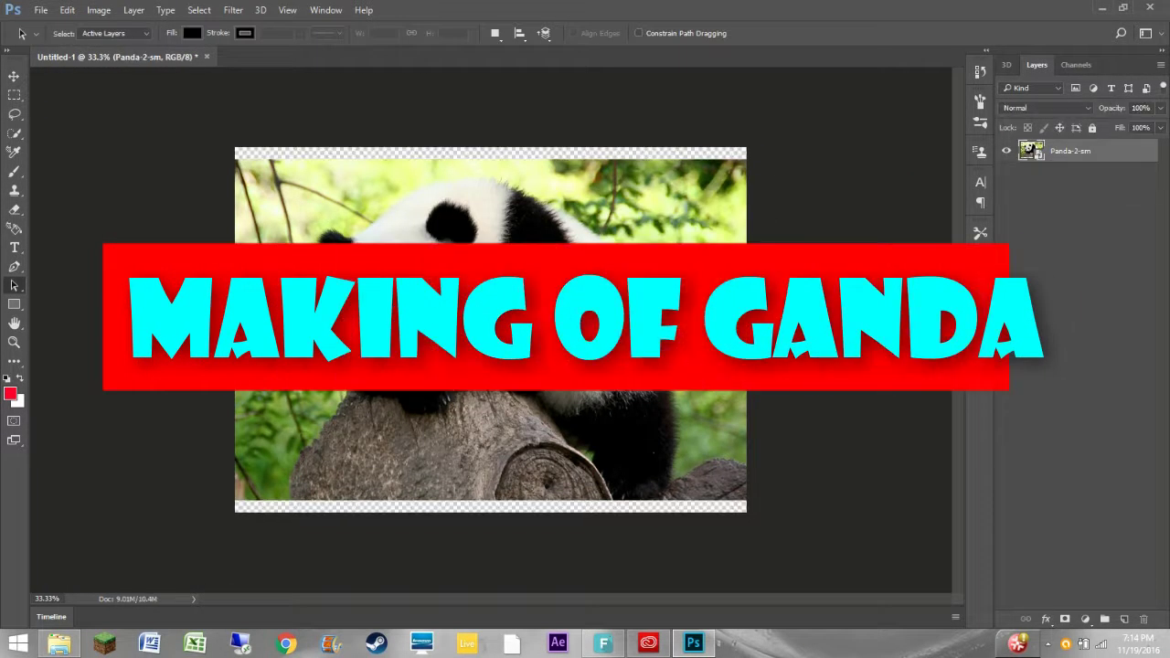
{"action": "left_click", "coordinate": [13, 304]}
{"action": "left_click", "coordinate": [74, 33]}
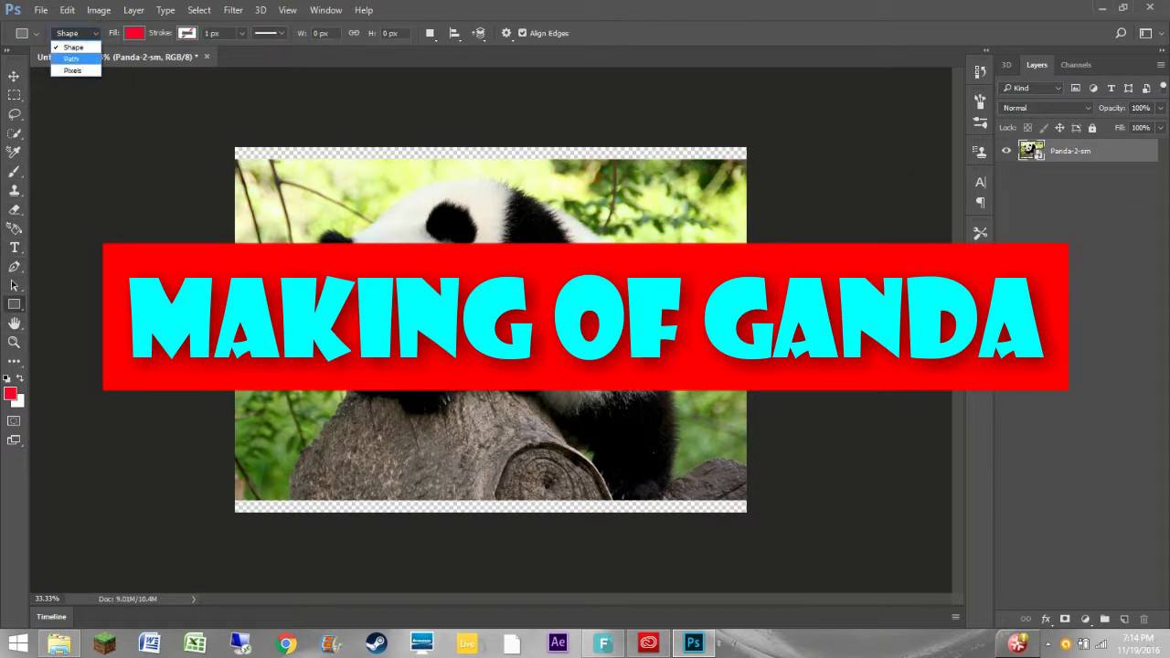
{"action": "left_click", "coordinate": [69, 43]}
{"action": "mouse_move", "coordinate": [310, 153]}
{"action": "left_mouse_down"}
{"action": "mouse_move", "coordinate": [333, 203]}
{"action": "mouse_move", "coordinate": [343, 192]}
{"action": "left_mouse_up"}
Step: Rasterize the photo, erase background beside the panda's ear, and zoom to about 58%
{"action": "left_click", "coordinate": [14, 210]}
{"action": "left_click", "coordinate": [320, 206]}
{"action": "left_click", "coordinate": [664, 264]}
{"action": "left_click", "coordinate": [76, 33]}
{"action": "left_click", "coordinate": [344, 192]}
{"action": "key", "text": "z"}
{"action": "left_click_drag", "start_coordinate": [451, 297], "coordinate": [485, 297]}
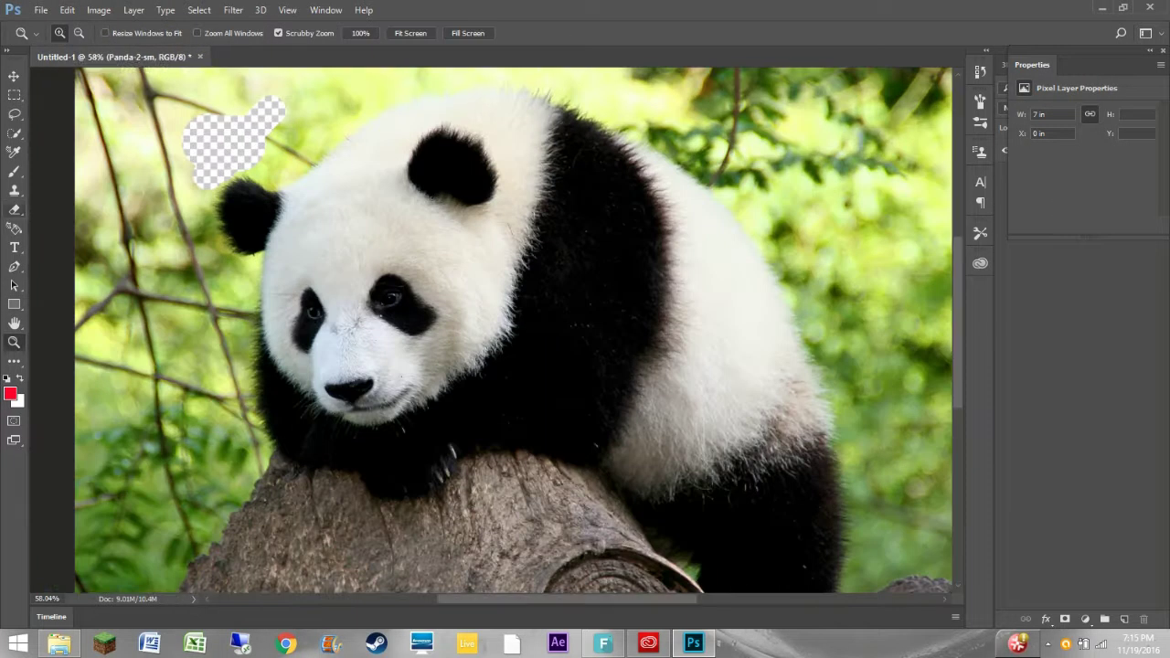
Step: Erase around the head outline: the left side, chin to right cheek, and top of the head
{"action": "key", "text": "e"}
{"action": "left_click_drag", "start_coordinate": [267, 174], "coordinate": [266, 475]}
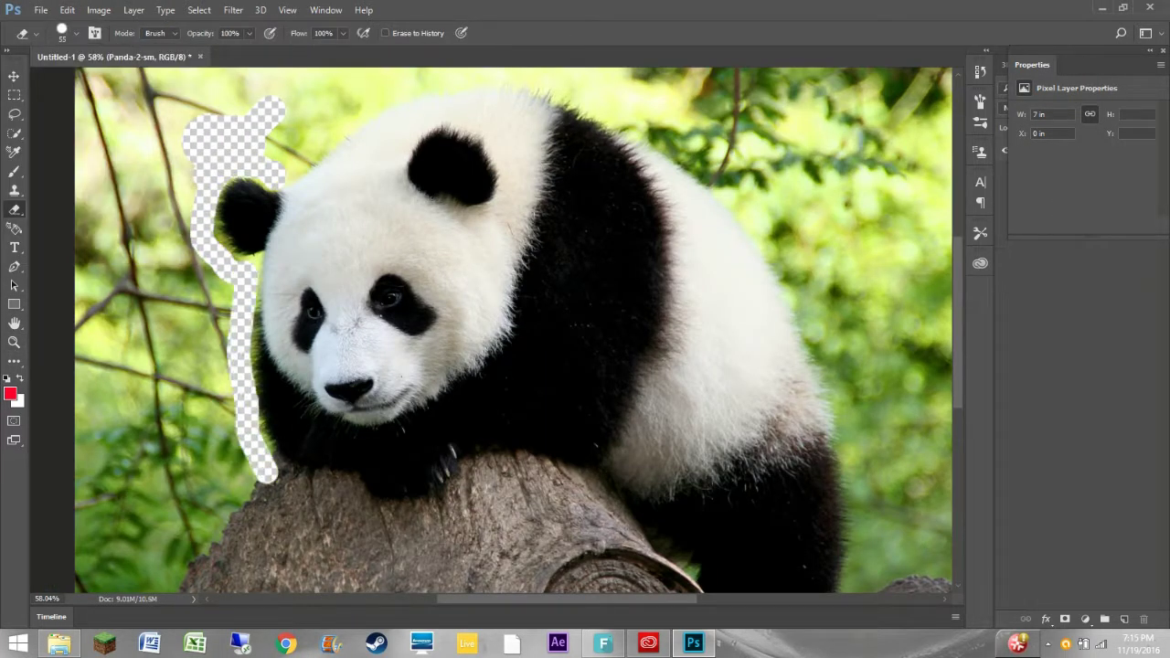
{"action": "mouse_move", "coordinate": [288, 398]}
{"action": "left_mouse_down"}
{"action": "mouse_move", "coordinate": [471, 389]}
{"action": "mouse_move", "coordinate": [549, 220]}
{"action": "left_mouse_up"}
{"action": "left_click_drag", "start_coordinate": [475, 128], "coordinate": [286, 179]}
{"action": "key", "text": "g"}
{"action": "key", "text": "F7"}
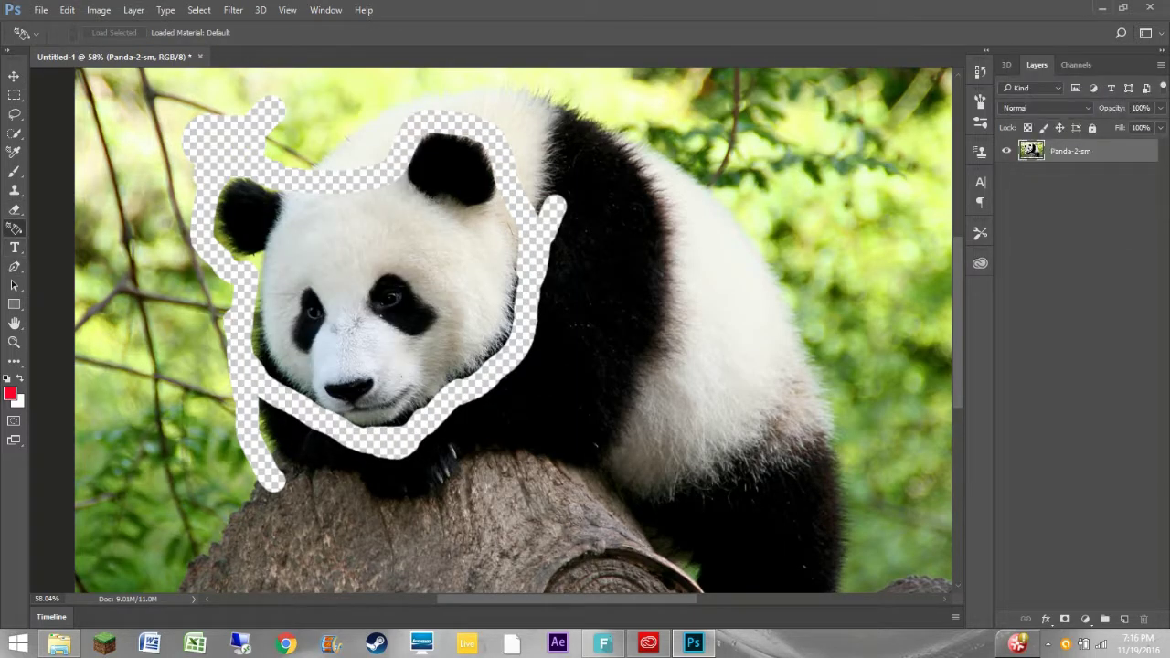
{"action": "key", "text": "u"}
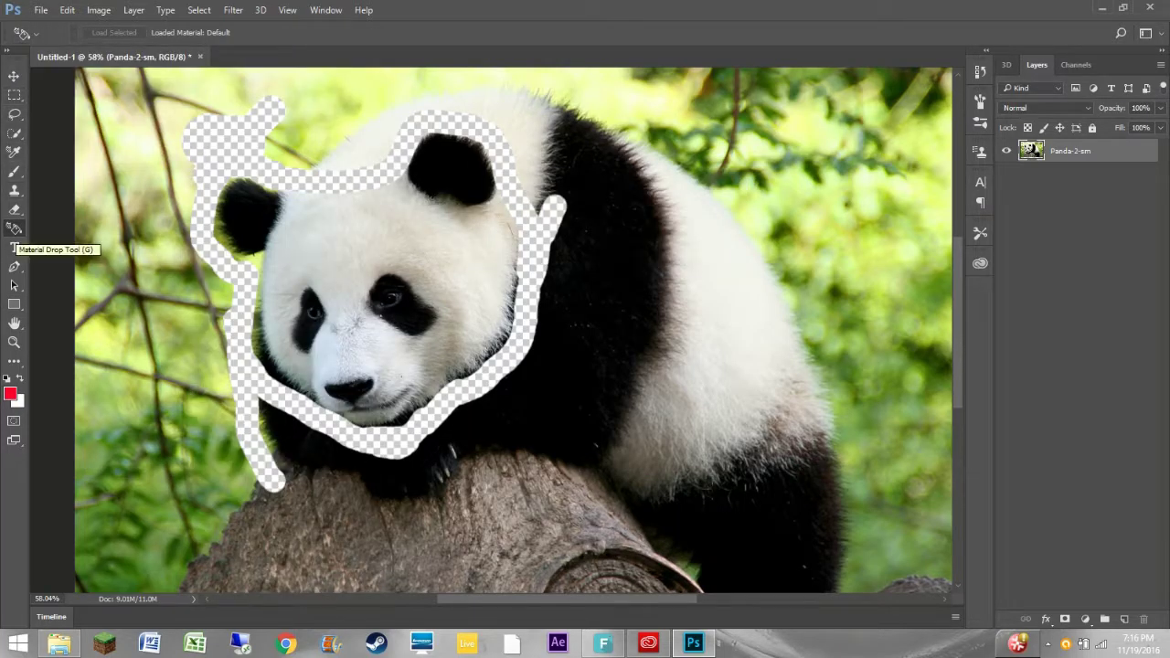
Step: Erase the remaining background and body: left edge, bottom band, borders, right side and green top
{"action": "key", "text": "e"}
{"action": "key", "text": "shift+e"}
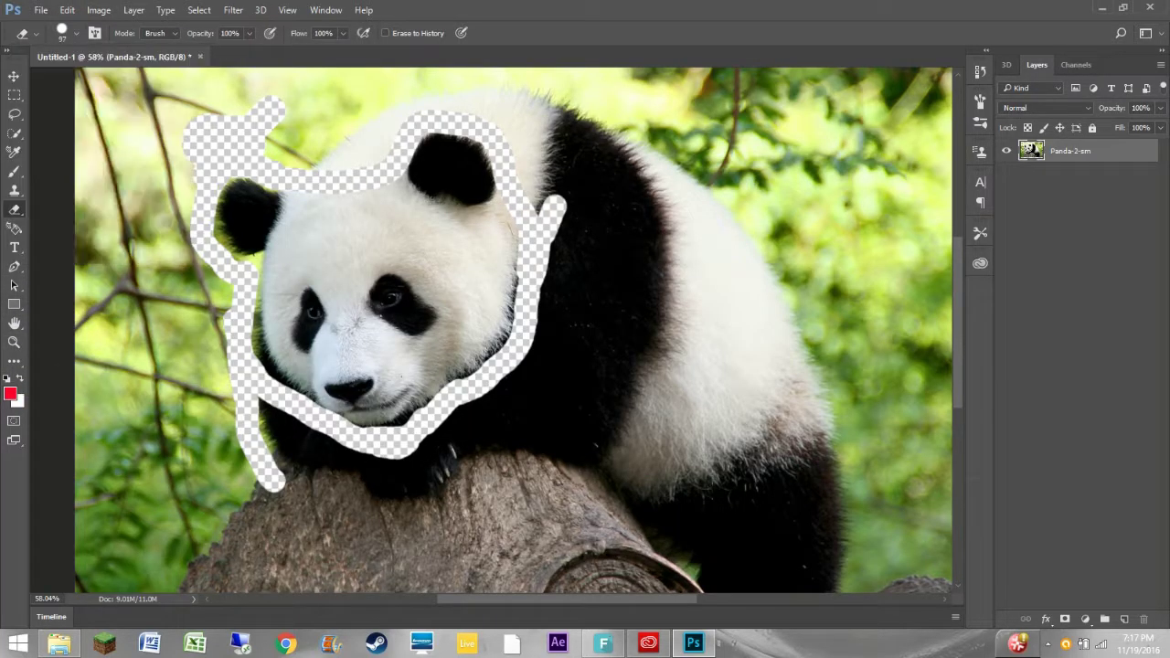
{"action": "left_click_drag", "start_coordinate": [96, 83], "coordinate": [96, 493]}
{"action": "left_click_drag", "start_coordinate": [82, 549], "coordinate": [692, 539]}
{"action": "scroll", "coordinate": [512, 329], "scroll_direction": "down", "scroll_amount": 2, "text": "alt"}
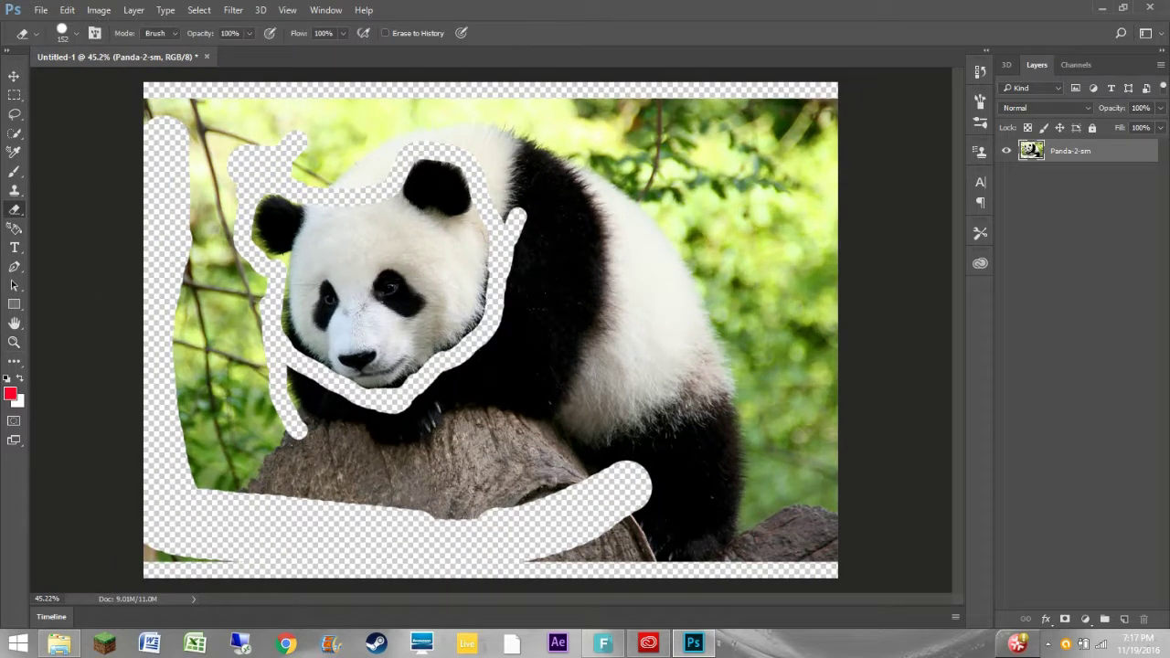
{"action": "mouse_move", "coordinate": [823, 558]}
{"action": "left_mouse_down"}
{"action": "mouse_move", "coordinate": [805, 106]}
{"action": "mouse_move", "coordinate": [219, 105]}
{"action": "mouse_move", "coordinate": [229, 494]}
{"action": "mouse_move", "coordinate": [777, 508]}
{"action": "mouse_move", "coordinate": [722, 229]}
{"action": "mouse_move", "coordinate": [677, 146]}
{"action": "left_mouse_up"}
{"action": "mouse_move", "coordinate": [516, 114]}
{"action": "left_mouse_down"}
{"action": "mouse_move", "coordinate": [507, 365]}
{"action": "mouse_move", "coordinate": [329, 411]}
{"action": "mouse_move", "coordinate": [591, 206]}
{"action": "left_mouse_up"}
{"action": "left_click_drag", "start_coordinate": [393, 151], "coordinate": [275, 146]}
{"action": "left_click", "coordinate": [75, 32]}
Step: Zoom in and refine the panda head's edges with a smaller eraser, then fit the whole canvas
{"action": "key", "text": "z"}
{"action": "mouse_move", "coordinate": [384, 302]}
{"action": "left_mouse_down"}
{"action": "mouse_move", "coordinate": [476, 301]}
{"action": "mouse_move", "coordinate": [384, 302]}
{"action": "mouse_move", "coordinate": [411, 302]}
{"action": "left_mouse_up"}
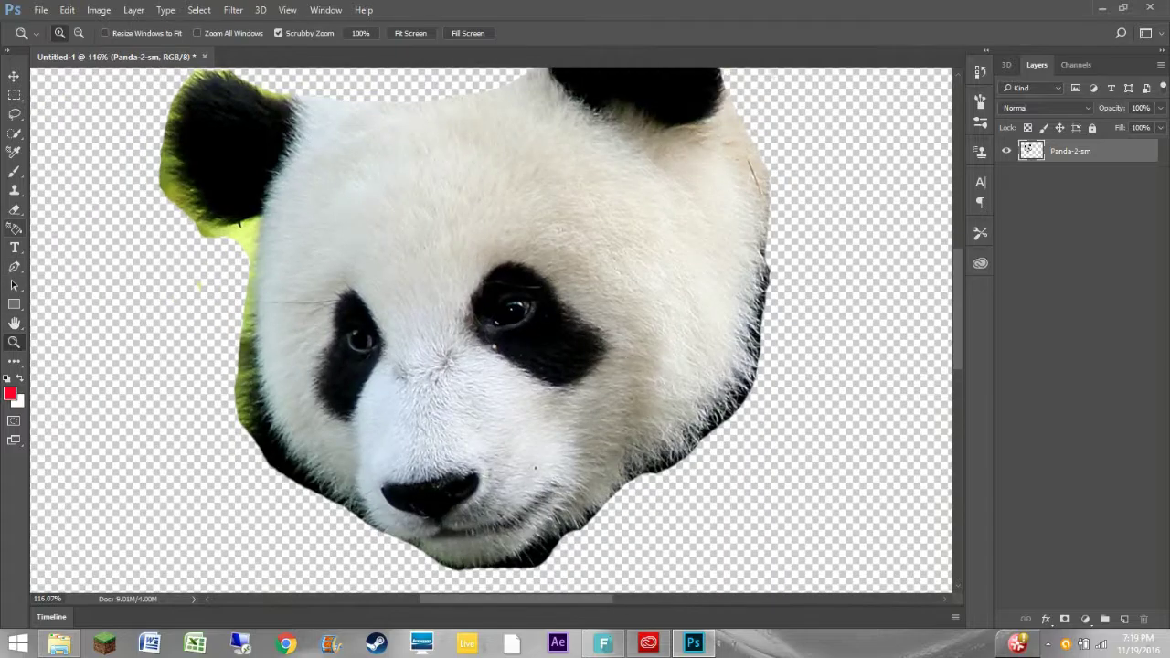
{"action": "key", "text": "e"}
{"action": "left_click", "coordinate": [75, 33]}
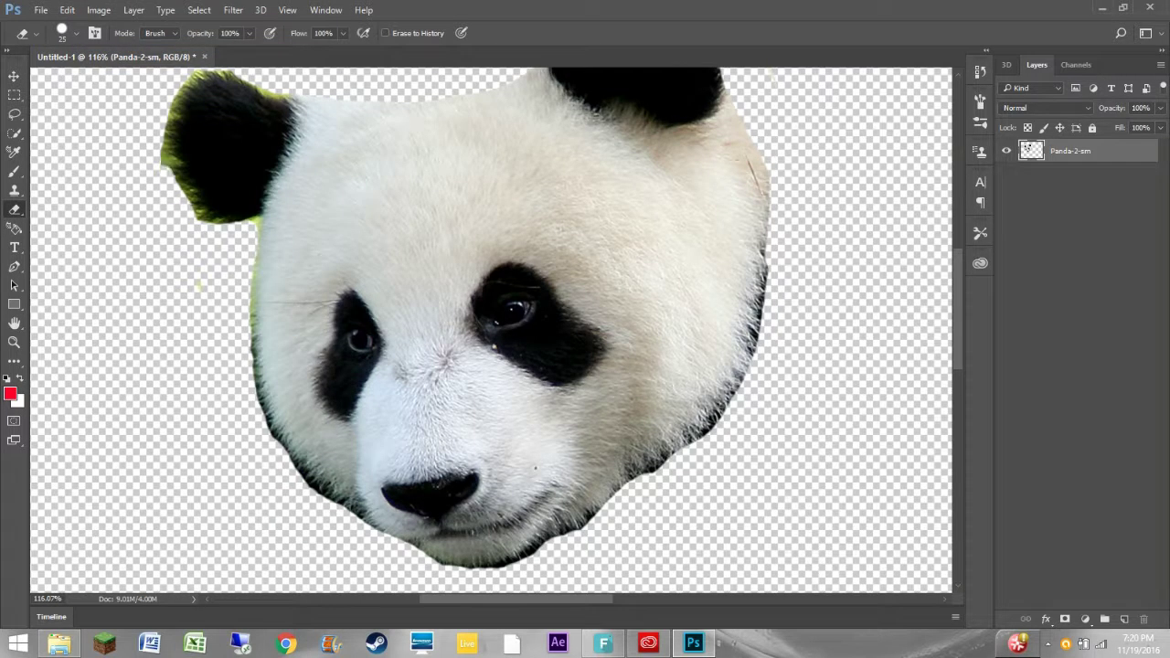
{"action": "left_click_drag", "start_coordinate": [494, 275], "coordinate": [474, 384]}
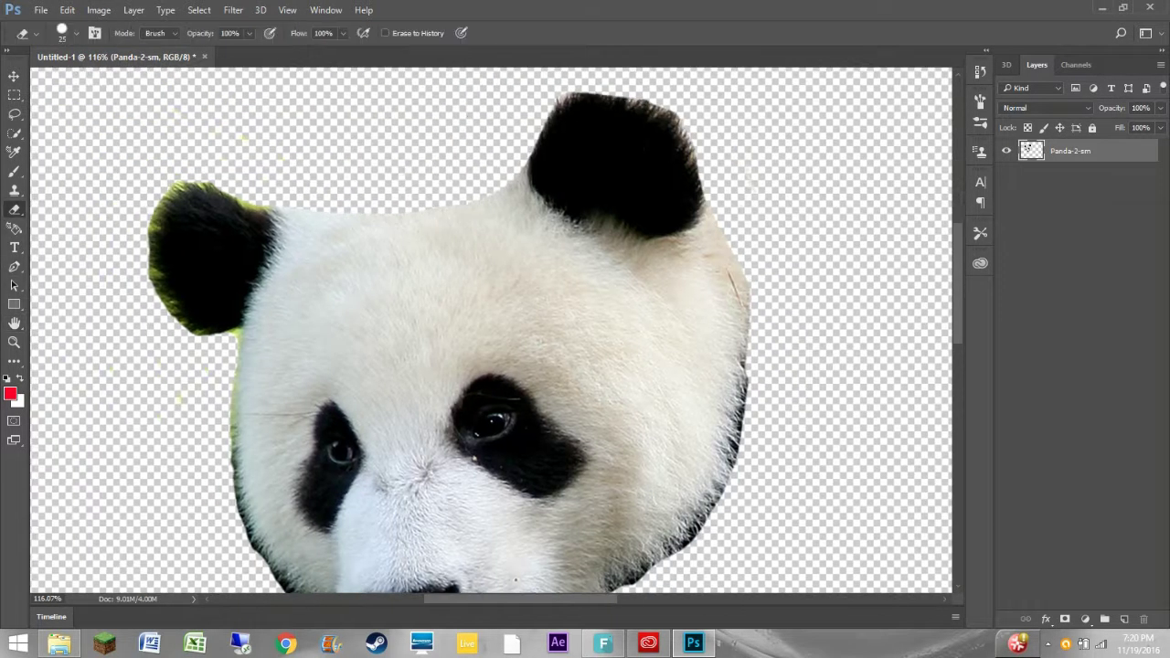
{"action": "key", "text": "h"}
{"action": "left_click_drag", "start_coordinate": [219, 219], "coordinate": [36, 73]}
{"action": "left_click_drag", "start_coordinate": [66, 183], "coordinate": [197, 207]}
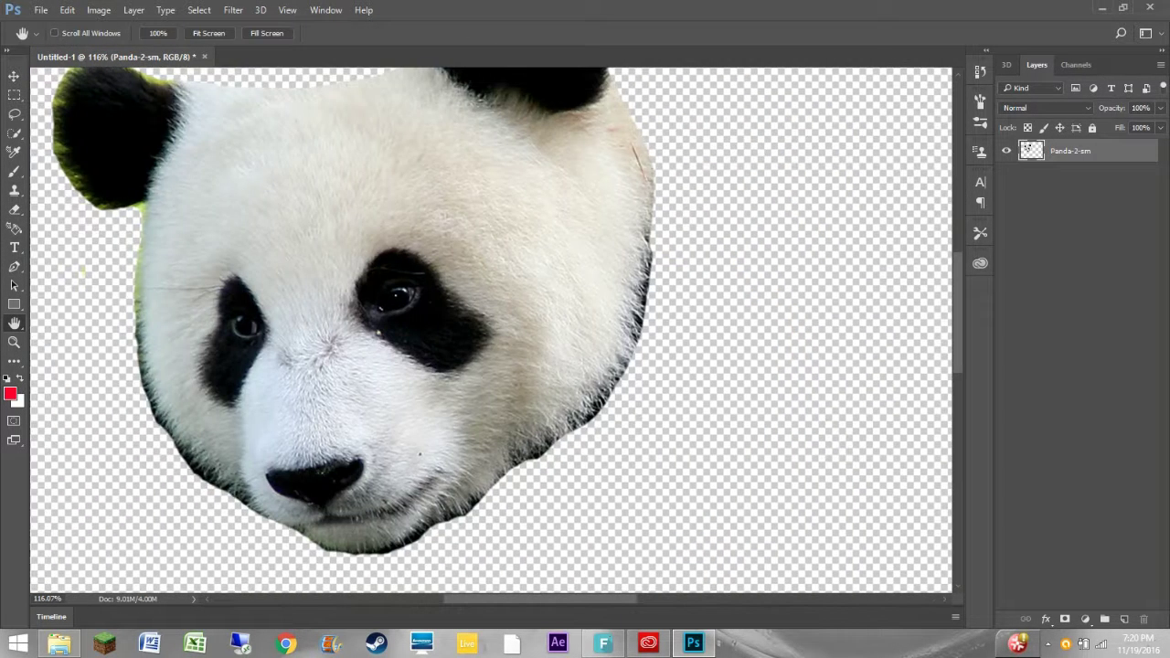
{"action": "key", "text": "ctrl+minus"}
{"action": "key", "text": "ctrl+minus"}
{"action": "key", "text": "ctrl+plus"}
{"action": "key", "text": "ctrl+plus"}
{"action": "right_click", "coordinate": [342, 344]}
{"action": "left_click", "coordinate": [397, 351]}
{"action": "key", "text": "z"}
{"action": "left_click_drag", "start_coordinate": [439, 320], "coordinate": [347, 320]}
Step: Export the image as a JPG named 'panda' into the Pictures folder
{"action": "left_click", "coordinate": [42, 10]}
{"action": "left_click", "coordinate": [314, 290]}
{"action": "left_click", "coordinate": [894, 132]}
{"action": "left_click", "coordinate": [891, 161]}
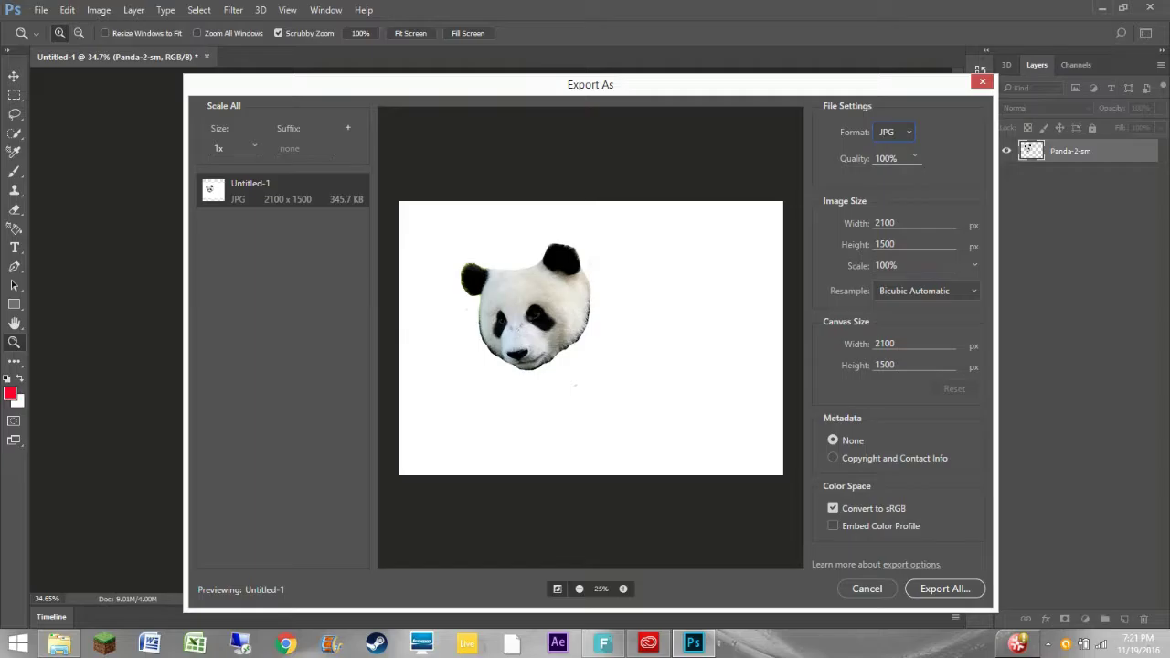
{"action": "left_click", "coordinate": [945, 589]}
{"action": "scroll", "coordinate": [238, 275], "scroll_direction": "down", "scroll_amount": 3}
{"action": "left_click", "coordinate": [248, 302]}
{"action": "type", "text": "panda"}
{"action": "key", "text": "Return"}
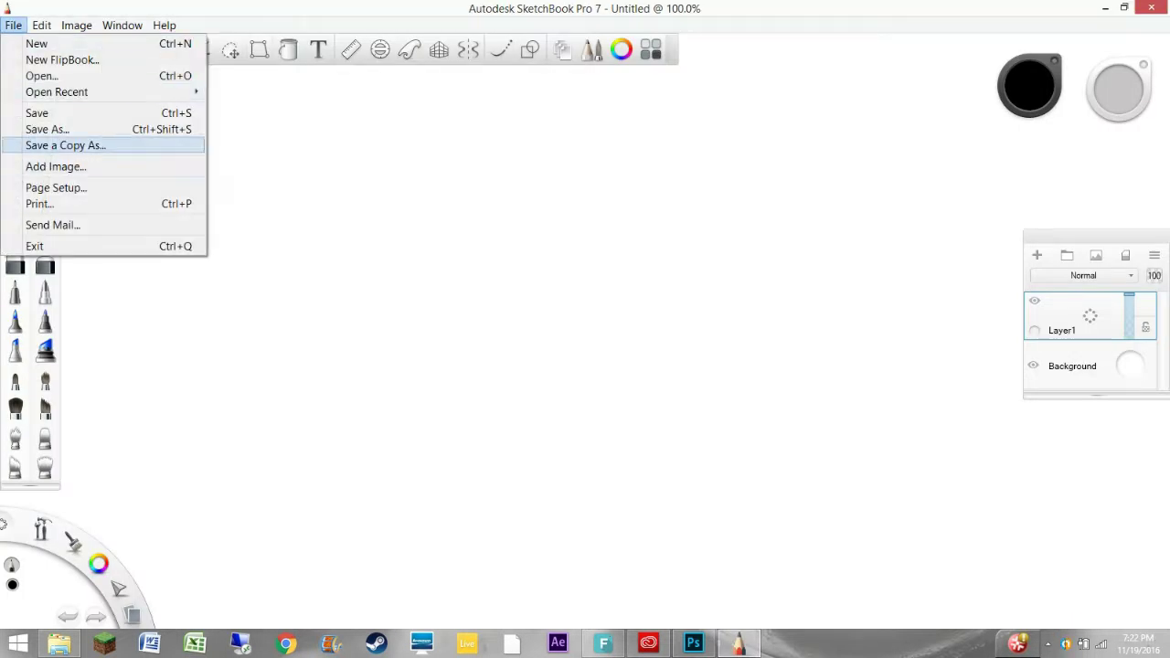
Step: Add the grizzly bear photo, then the panda head image, as new layers
{"action": "scroll", "coordinate": [293, 247], "scroll_direction": "up", "scroll_amount": 5}
{"action": "double_click", "coordinate": [170, 246]}
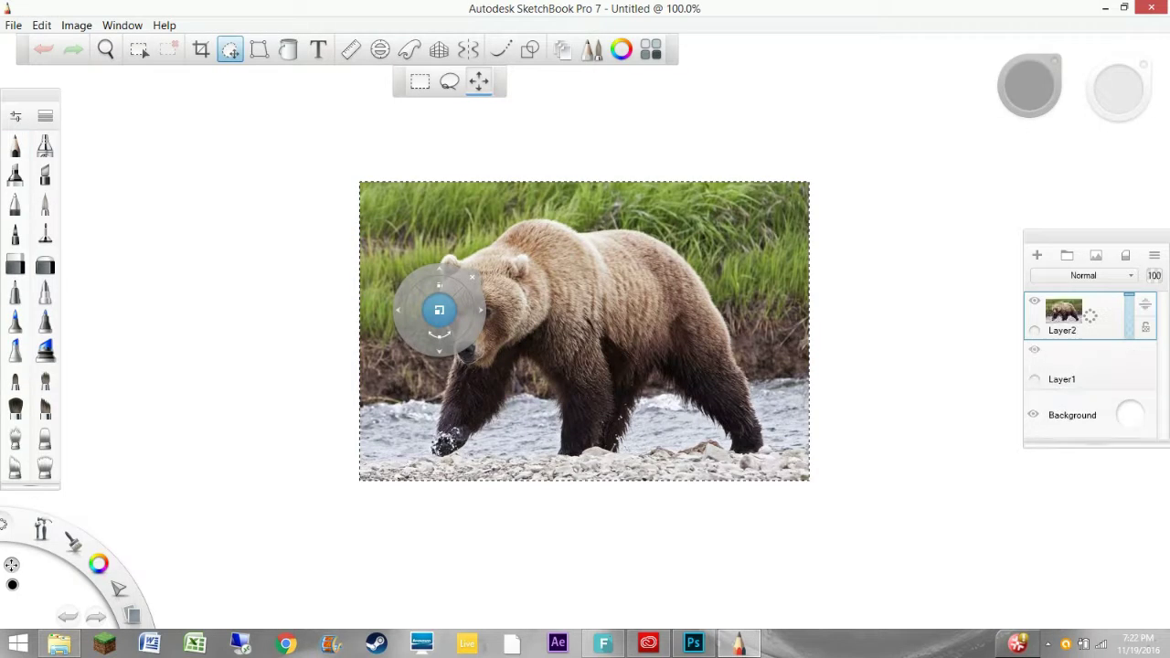
{"action": "key", "text": "ctrl+shift+o"}
{"action": "scroll", "coordinate": [311, 237], "scroll_direction": "down", "scroll_amount": 5}
{"action": "scroll", "coordinate": [311, 238], "scroll_direction": "down", "scroll_amount": 3}
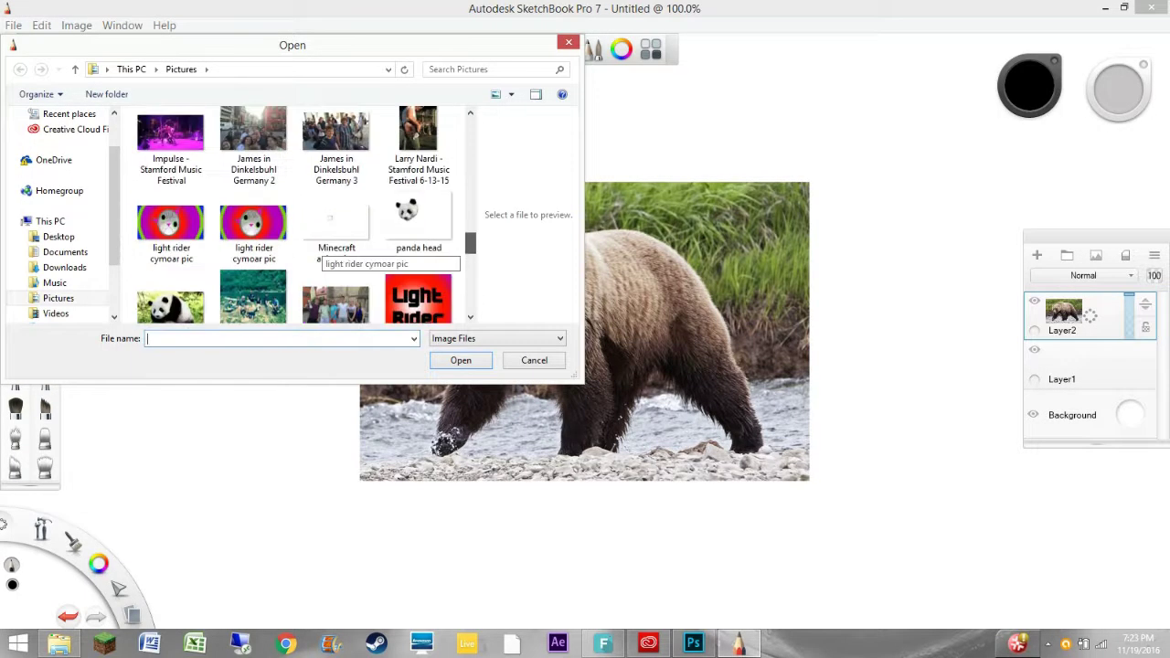
{"action": "double_click", "coordinate": [412, 219]}
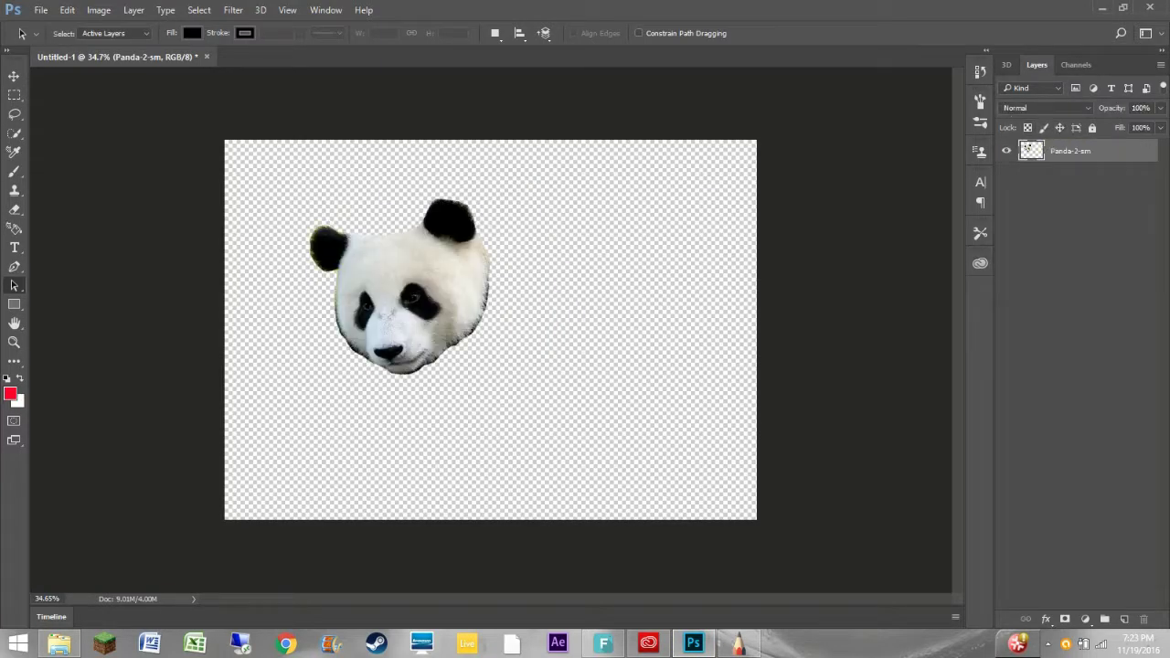
Step: Open the Pictures folder window from the File menu and browse its contents
{"action": "left_click", "coordinate": [42, 9]}
{"action": "left_click", "coordinate": [58, 643]}
{"action": "scroll", "coordinate": [768, 457], "scroll_direction": "down", "scroll_amount": 5}
{"action": "scroll", "coordinate": [774, 457], "scroll_direction": "down", "scroll_amount": 5}
{"action": "scroll", "coordinate": [773, 457], "scroll_direction": "down", "scroll_amount": 5}
Step: Cancel placing the Grizzly-Bear photo in Untitled-1
{"action": "left_click_drag", "start_coordinate": [720, 457], "coordinate": [490, 329]}
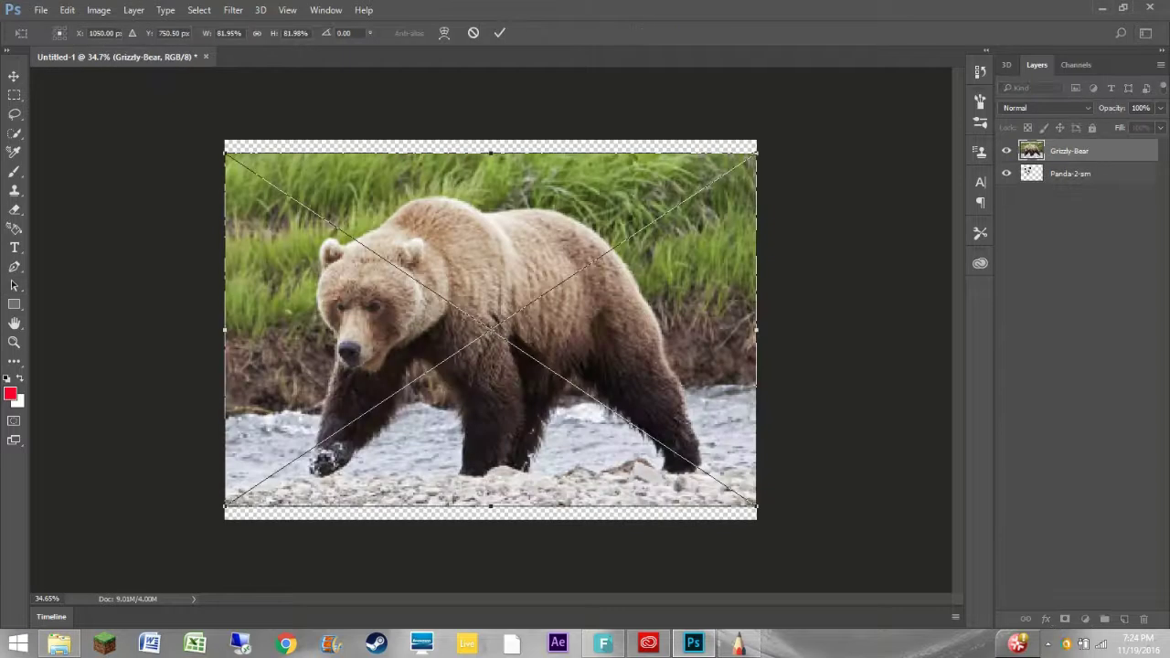
{"action": "left_click_drag", "start_coordinate": [225, 329], "coordinate": [109, 329]}
{"action": "left_click", "coordinate": [67, 9]}
{"action": "left_click", "coordinate": [101, 49]}
Step: Create a new blank document, Untitled-2, and switch between the open documents
{"action": "right_click", "coordinate": [238, 57]}
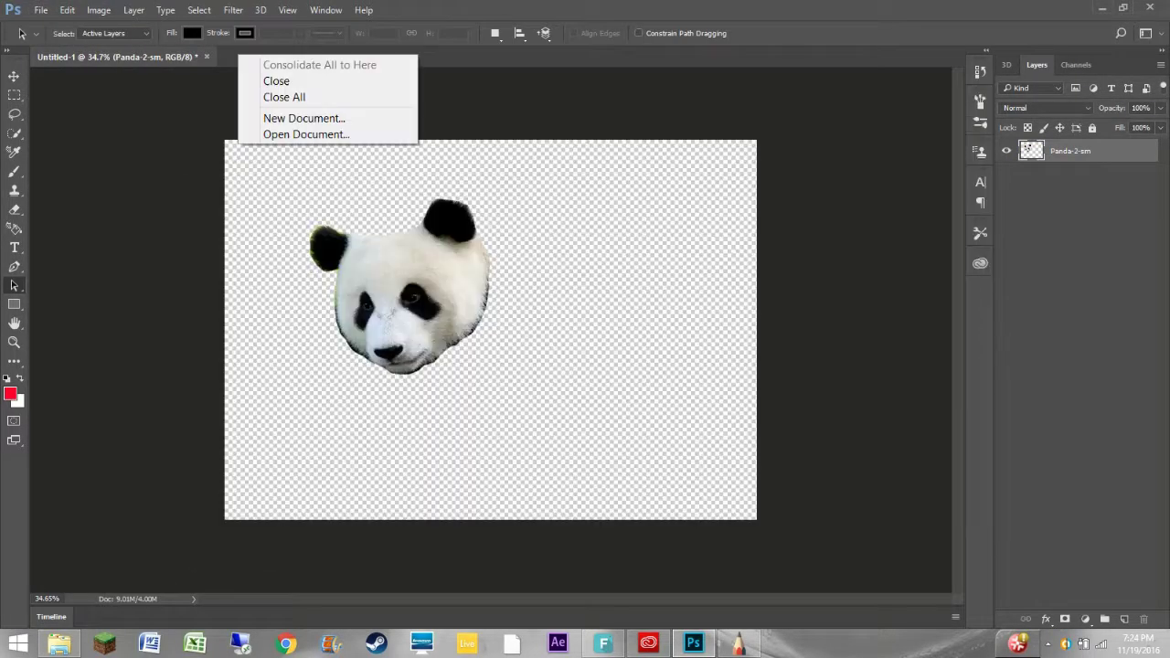
{"action": "left_click", "coordinate": [304, 118]}
{"action": "left_click", "coordinate": [935, 533]}
{"action": "key", "text": "ctrl+Tab"}
{"action": "key", "text": "ctrl+Tab"}
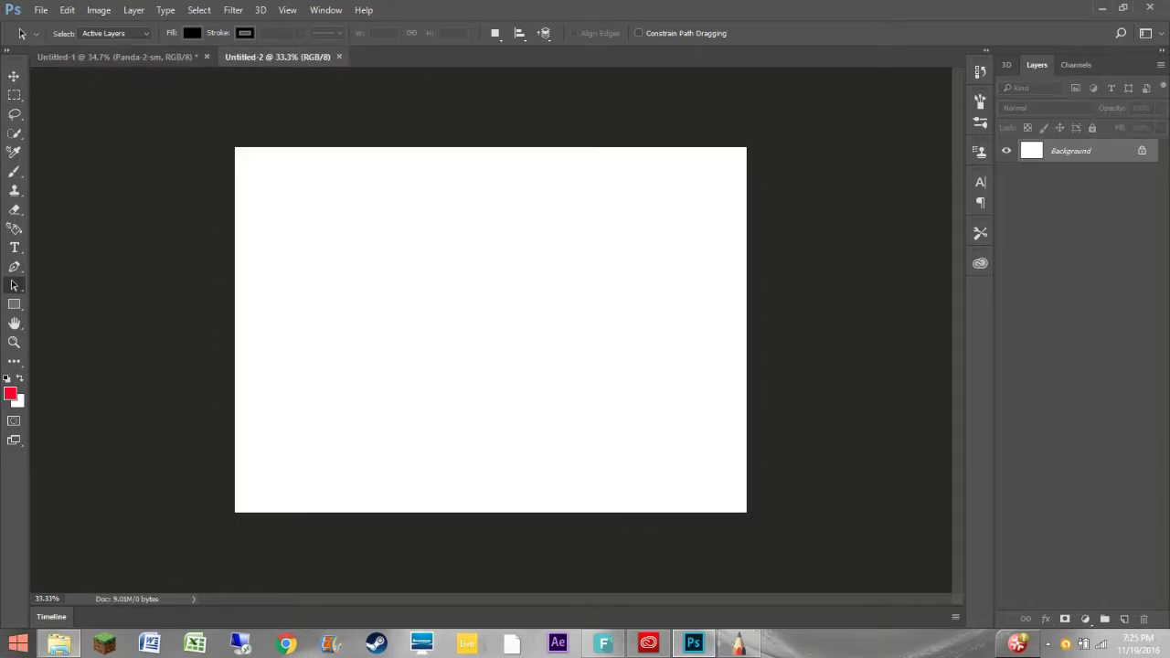
{"action": "key", "text": "ctrl+Tab"}
Step: Save the head as 'panda head 2' and place it slightly rotated over the grizzly's head
{"action": "left_click", "coordinate": [41, 10]}
{"action": "left_click", "coordinate": [73, 212]}
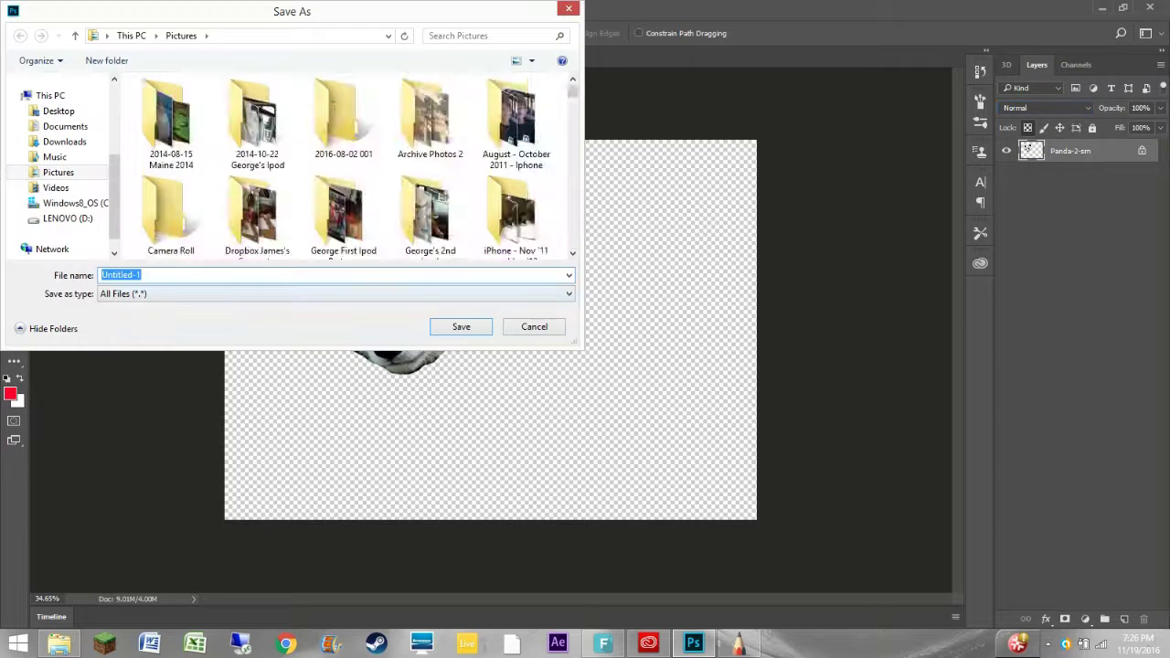
{"action": "type", "text": "panda head 2"}
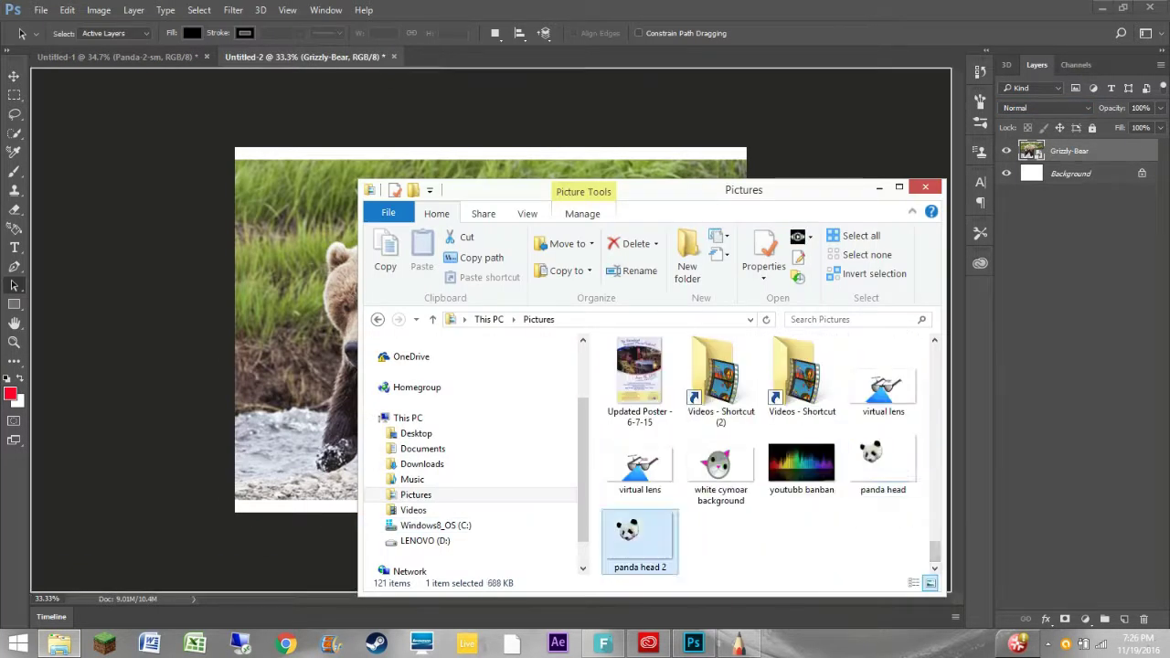
{"action": "left_click_drag", "start_coordinate": [562, 603], "coordinate": [461, 329]}
{"action": "left_click_drag", "start_coordinate": [196, 137], "coordinate": [229, 114]}
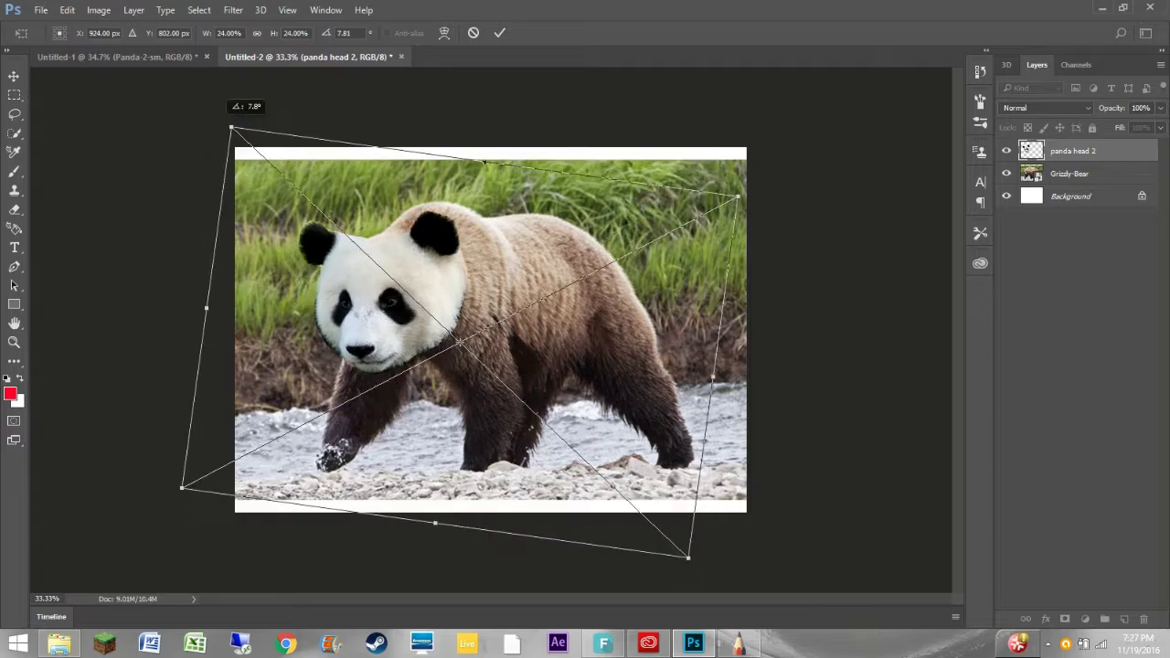
{"action": "key", "text": "Return"}
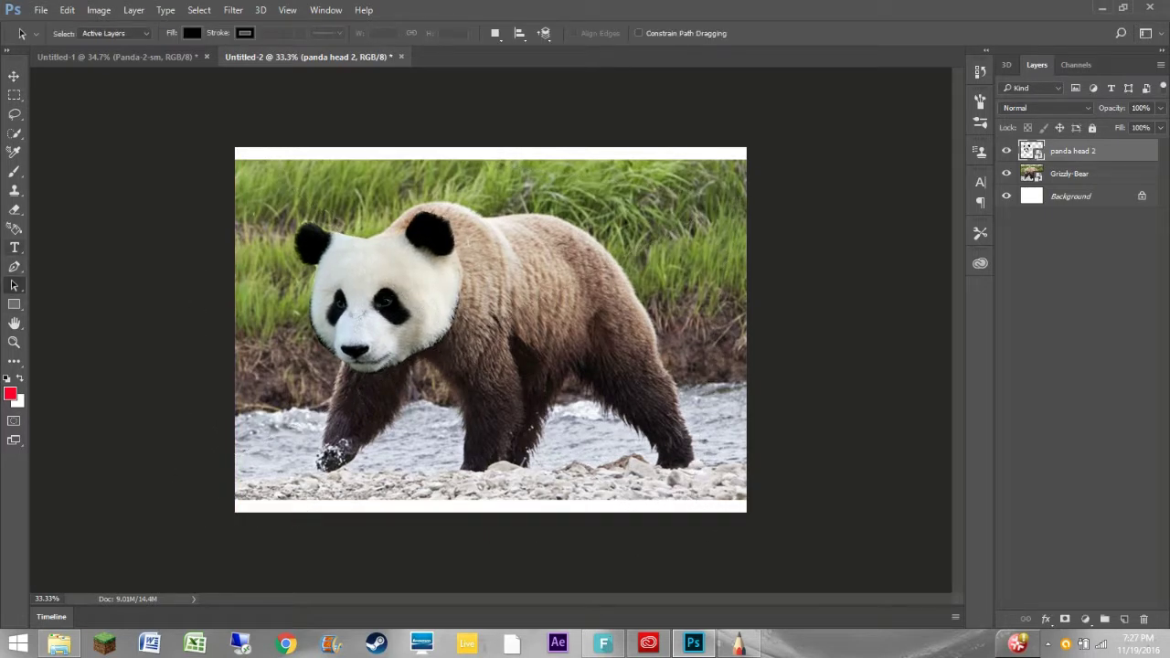
Step: Delete the white Background layer from Untitled-2
{"action": "left_click", "coordinate": [14, 132]}
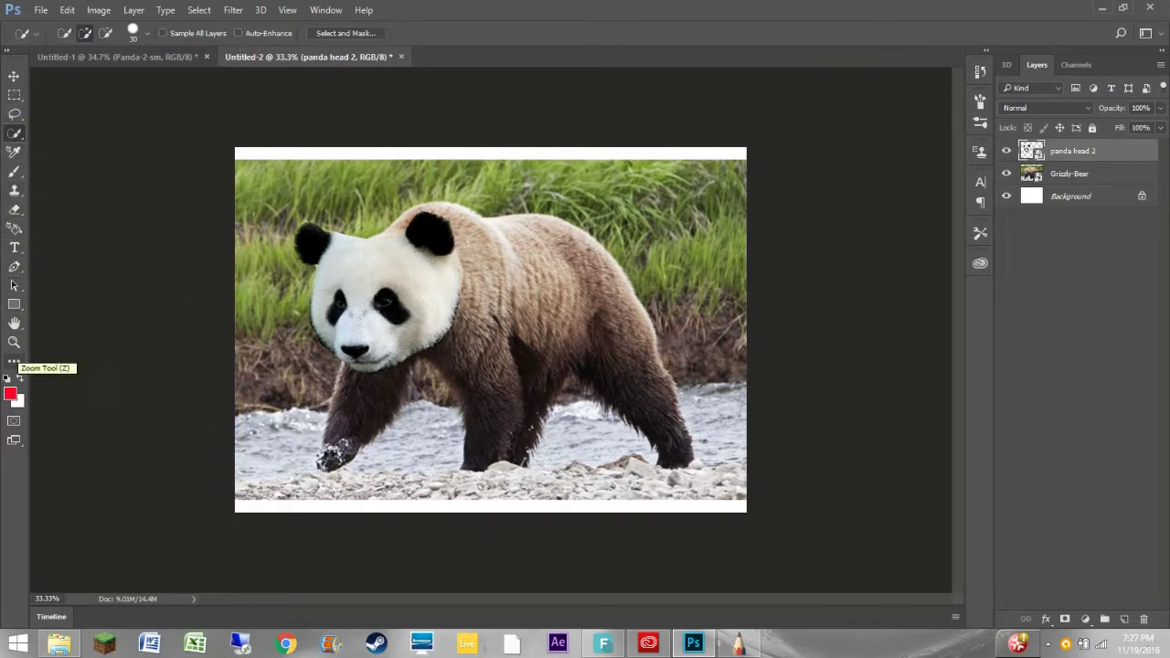
{"action": "left_click", "coordinate": [1069, 195]}
{"action": "key", "text": "Delete"}
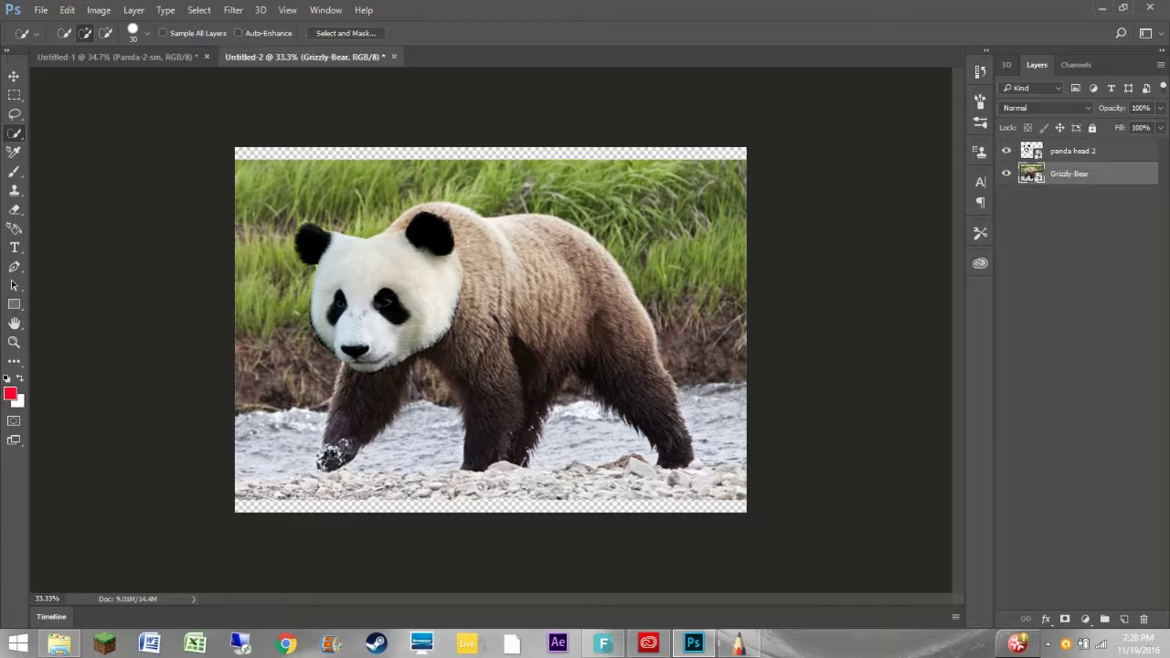
{"action": "key", "text": "b"}
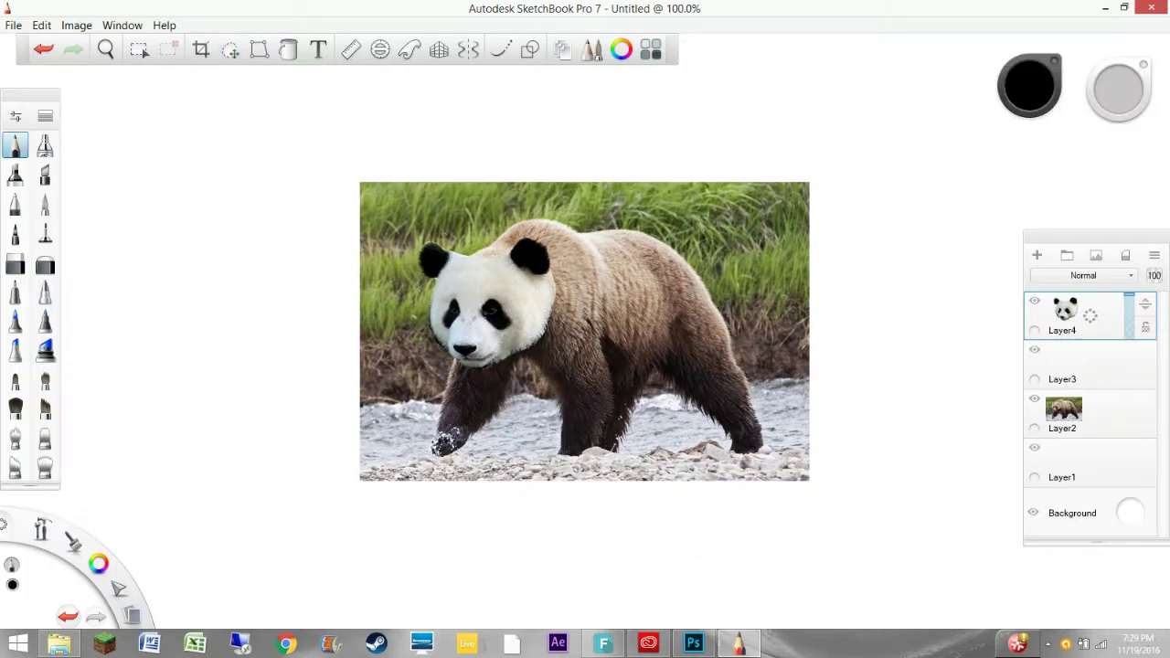
Step: Pick the soft airbrush, then undo and redo the eraser edit on the panda head's edge
{"action": "left_click", "coordinate": [14, 439]}
{"action": "double_click", "coordinate": [15, 439]}
{"action": "key", "text": "Escape"}
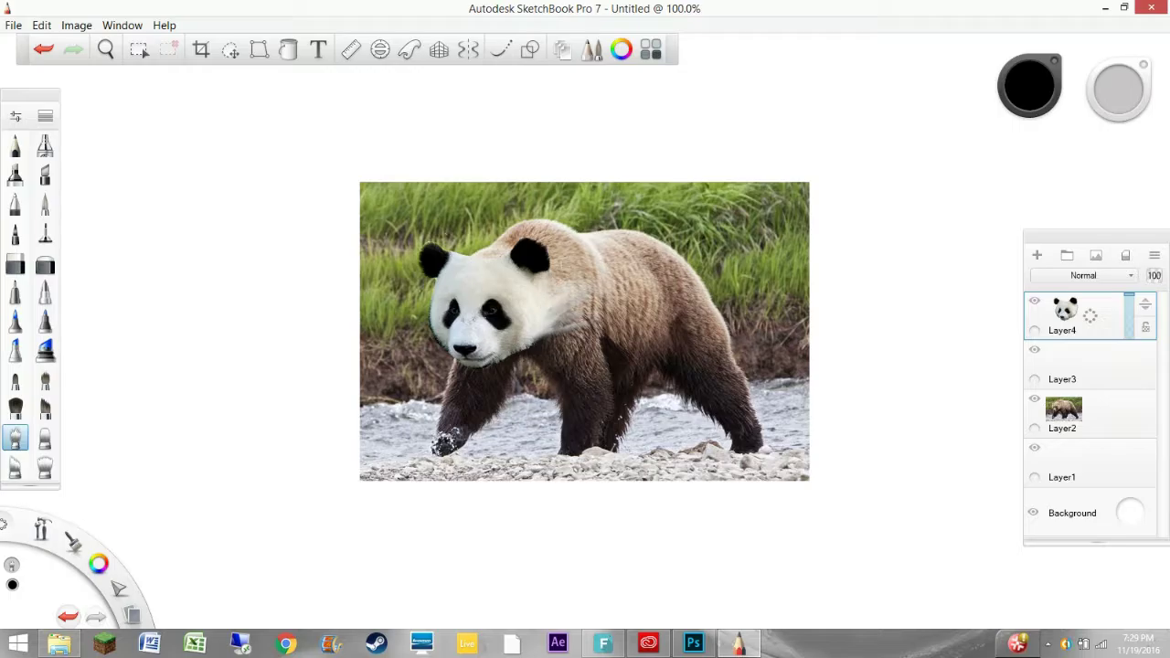
{"action": "key", "text": "ctrl+z"}
{"action": "key", "text": "e"}
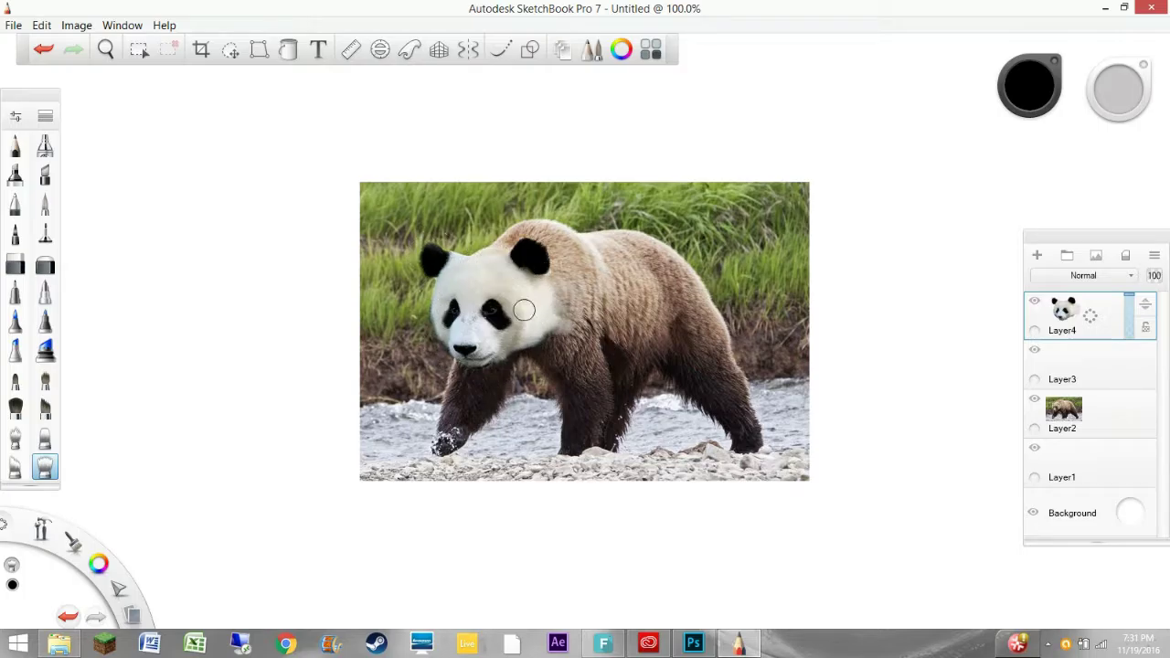
{"action": "key", "text": "ctrl+z"}
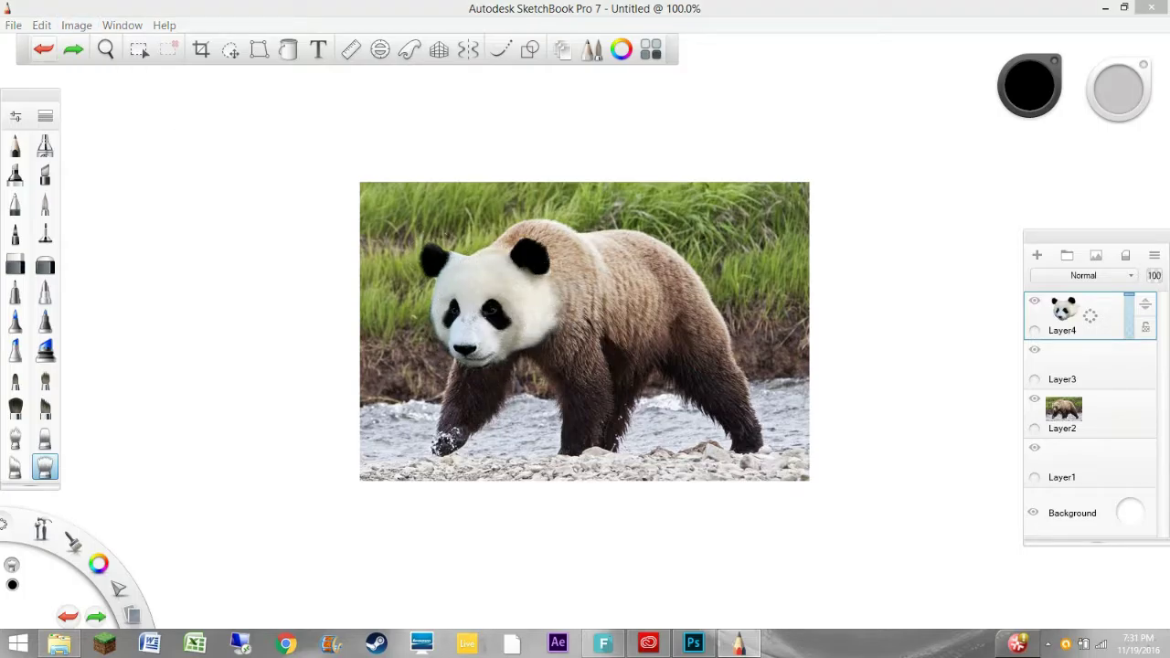
{"action": "key", "text": "ctrl+y"}
{"action": "key", "text": "e"}
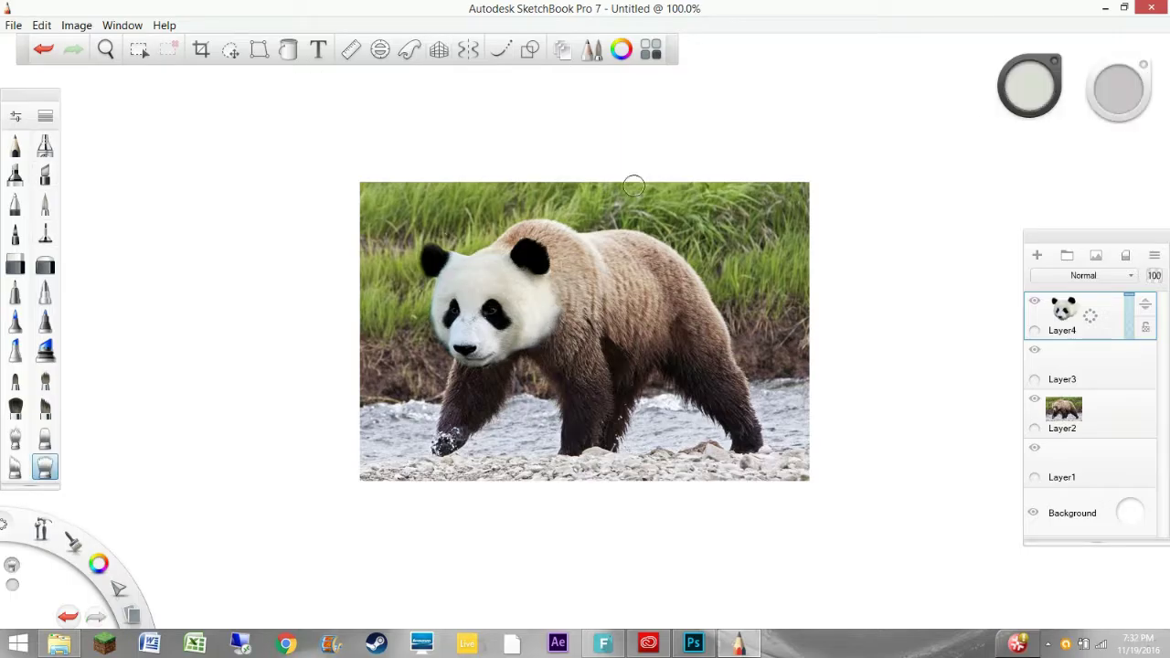
Step: Touch up the bear's hind body, smudge around the photo edges, then undo the smudge strokes
{"action": "left_click_drag", "start_coordinate": [649, 383], "coordinate": [727, 384]}
{"action": "key", "text": "e"}
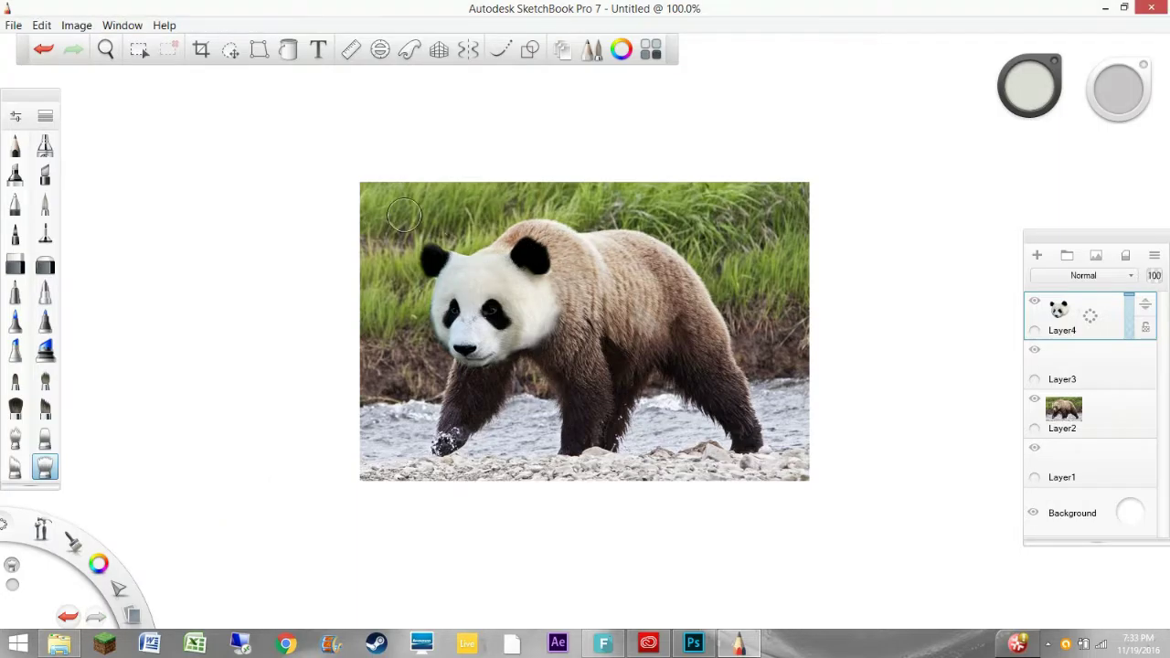
{"action": "left_click", "coordinate": [1079, 411]}
{"action": "mouse_move", "coordinate": [782, 197]}
{"action": "left_mouse_down"}
{"action": "mouse_move", "coordinate": [786, 315]}
{"action": "mouse_move", "coordinate": [650, 466]}
{"action": "mouse_move", "coordinate": [384, 266]}
{"action": "mouse_move", "coordinate": [759, 220]}
{"action": "left_mouse_up"}
{"action": "left_click", "coordinate": [43, 48]}
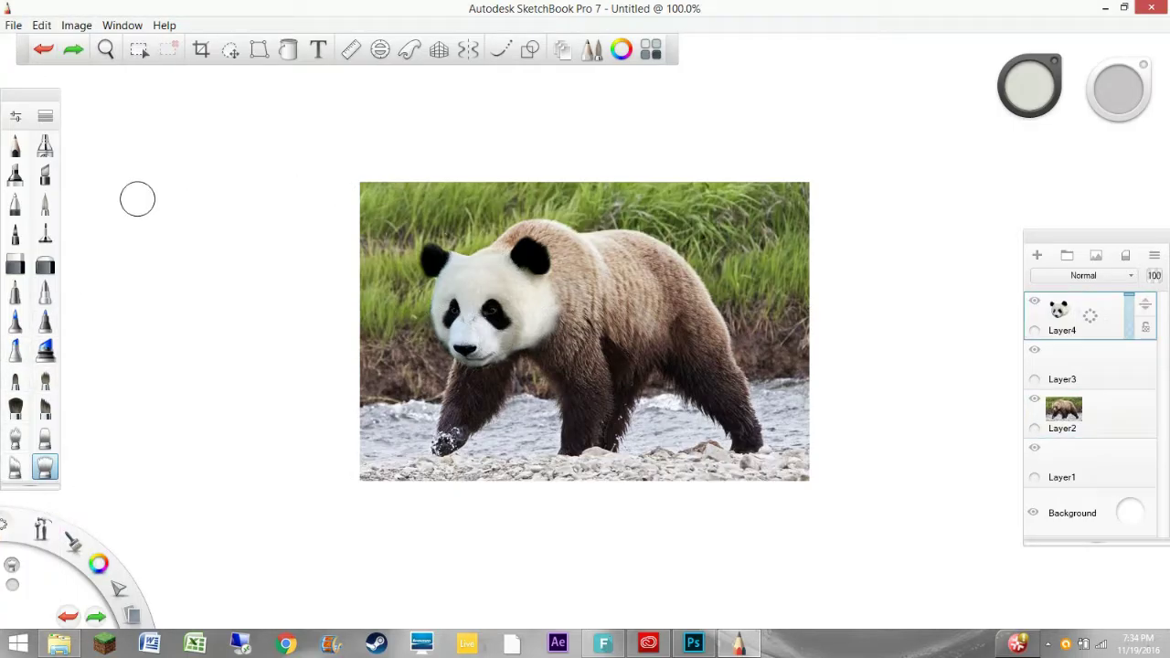
{"action": "left_click", "coordinate": [15, 145]}
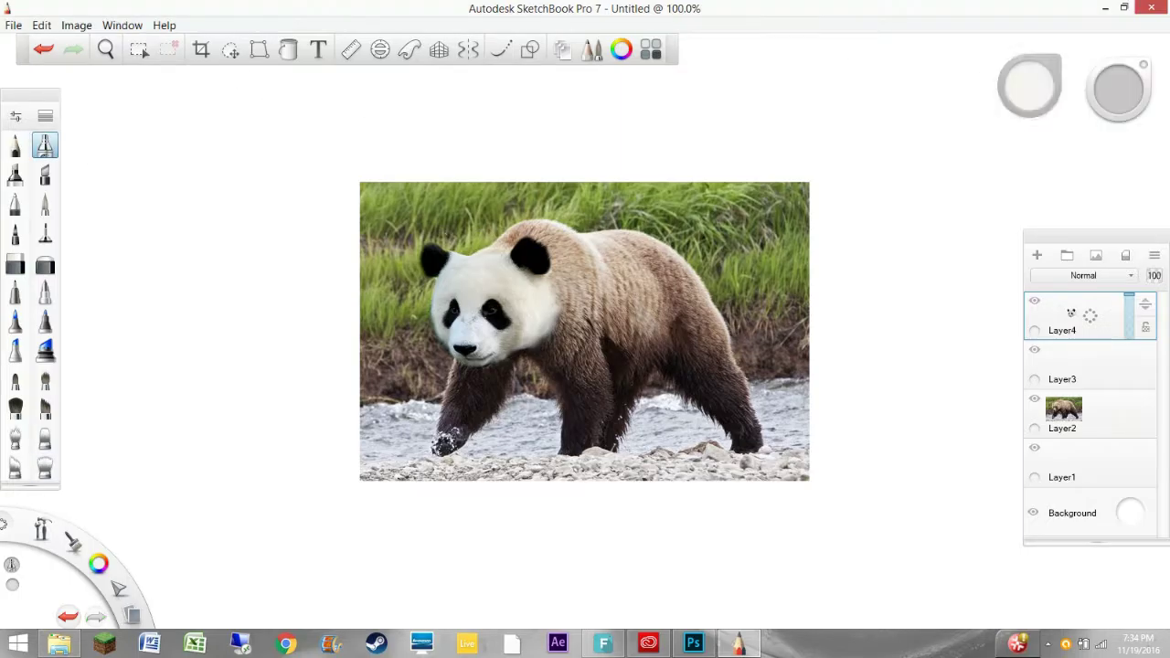
Step: Paint the bear's hind leg, back and front leg white
{"action": "left_click_drag", "start_coordinate": [676, 333], "coordinate": [759, 448]}
{"action": "mouse_move", "coordinate": [695, 347]}
{"action": "left_mouse_down"}
{"action": "mouse_move", "coordinate": [750, 448]}
{"action": "mouse_move", "coordinate": [621, 301]}
{"action": "mouse_move", "coordinate": [548, 292]}
{"action": "left_mouse_up"}
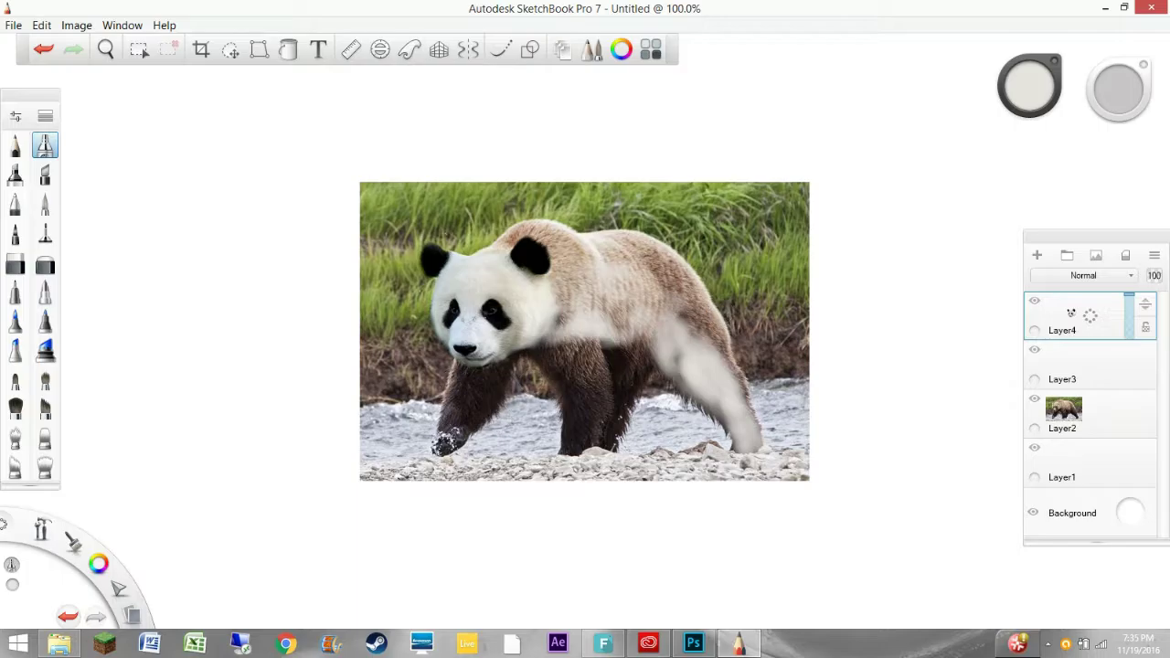
{"action": "mouse_move", "coordinate": [594, 357]}
{"action": "left_mouse_down"}
{"action": "mouse_move", "coordinate": [590, 448]}
{"action": "mouse_move", "coordinate": [572, 315]}
{"action": "mouse_move", "coordinate": [595, 439]}
{"action": "left_mouse_up"}
Step: Set the colour to black and draw two overlapping ellipses on the bear's back
{"action": "left_click", "coordinate": [1029, 86]}
{"action": "left_click", "coordinate": [1024, 144]}
{"action": "left_click", "coordinate": [15, 144]}
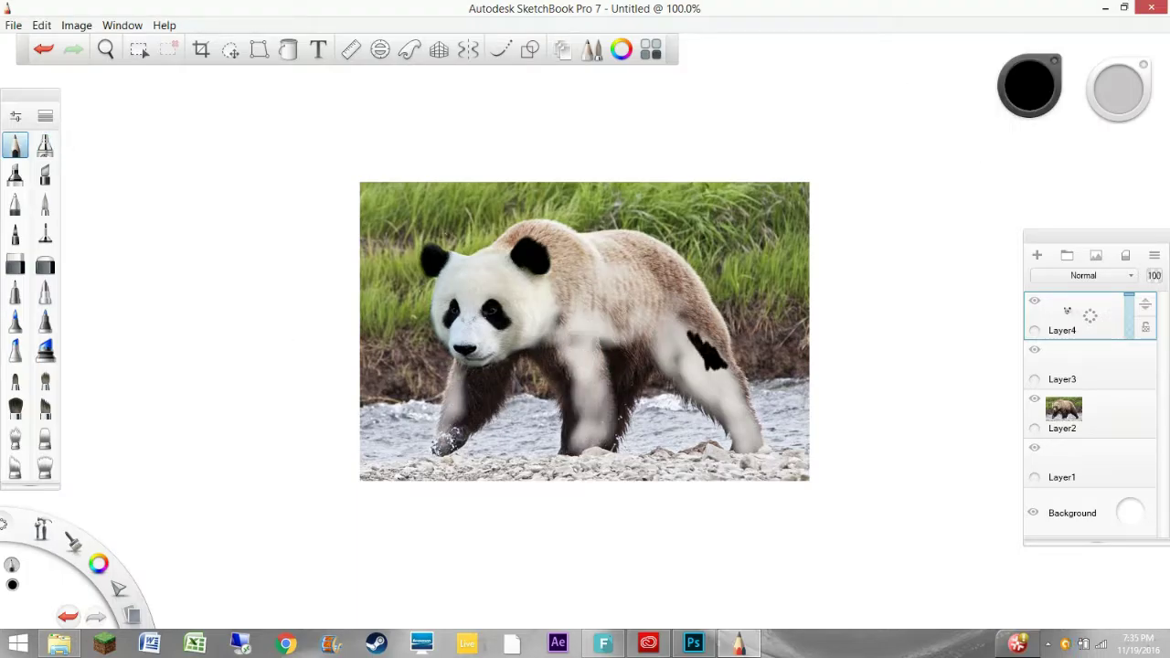
{"action": "key", "text": "ctrl+b"}
{"action": "key", "text": "ctrl+b"}
{"action": "key", "text": "o"}
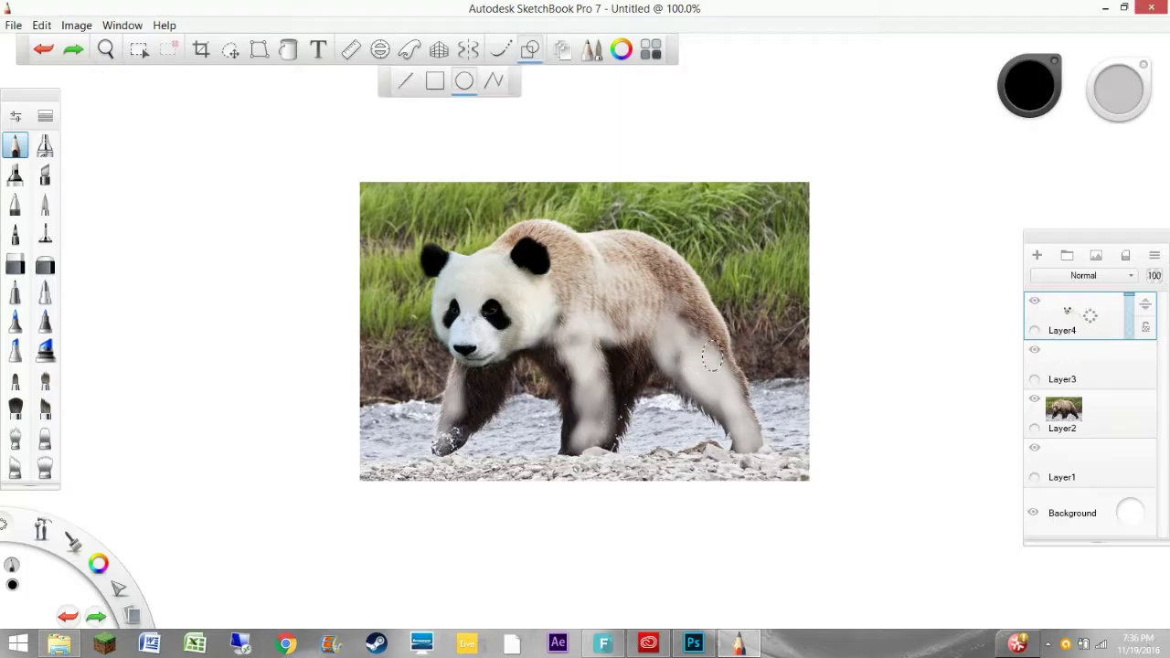
{"action": "left_click_drag", "start_coordinate": [672, 321], "coordinate": [701, 331]}
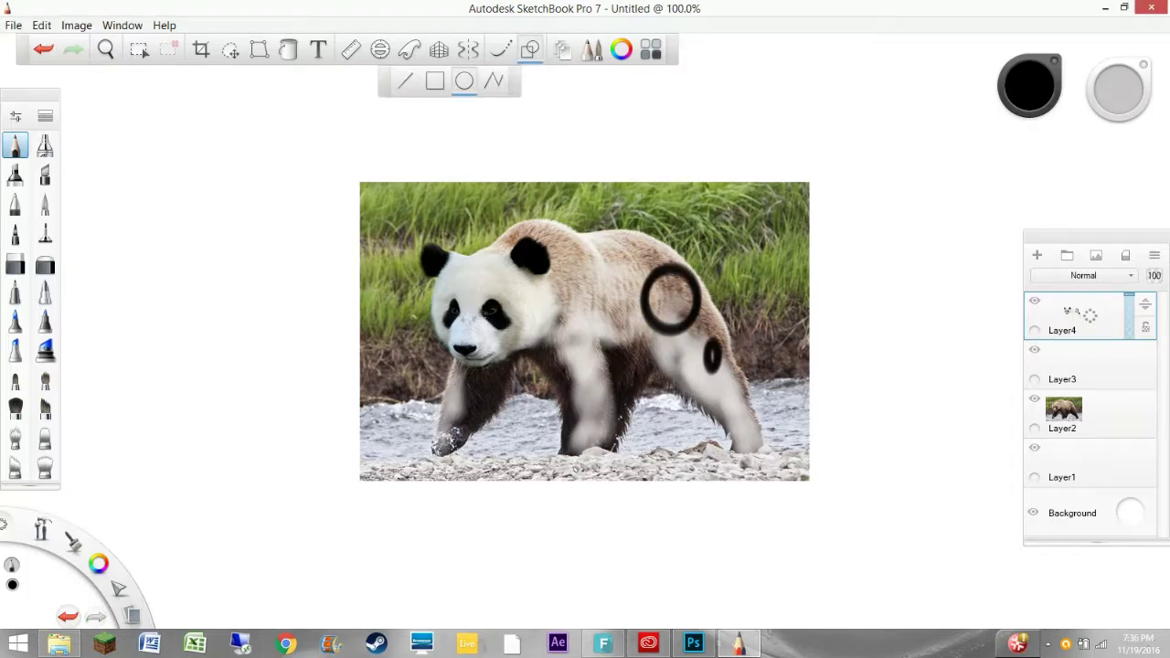
{"action": "left_click_drag", "start_coordinate": [632, 285], "coordinate": [680, 311]}
Step: Fill the back ellipses solid black, retrying the fill after undos
{"action": "key", "text": "f"}
{"action": "left_click", "coordinate": [640, 298]}
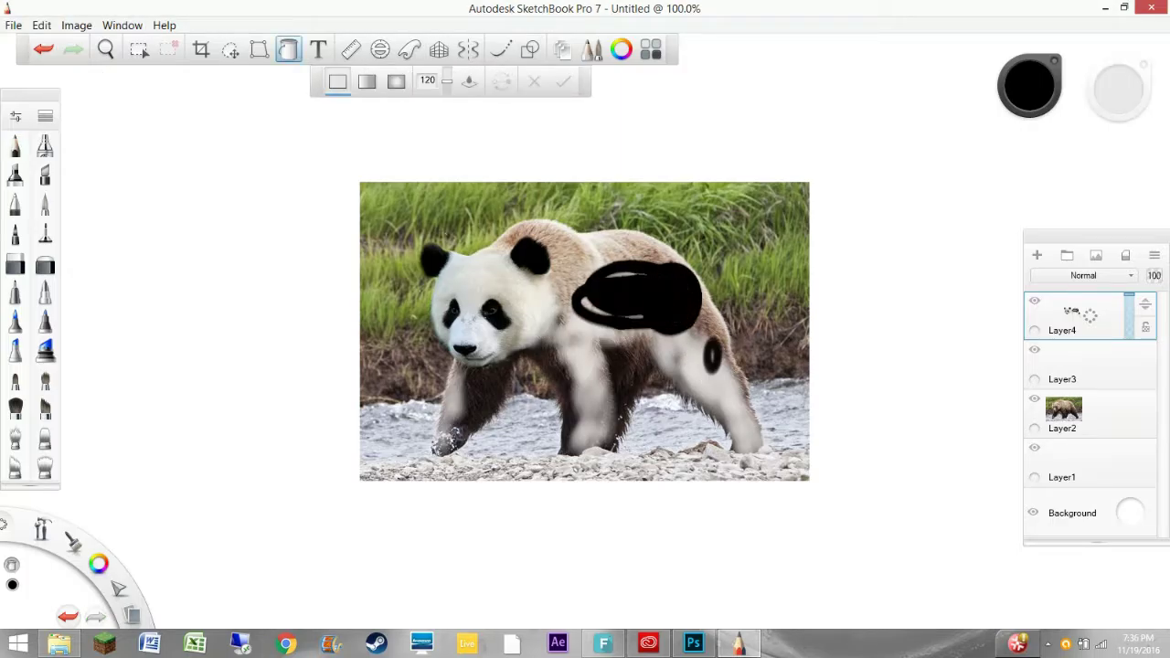
{"action": "key", "text": "ctrl+z"}
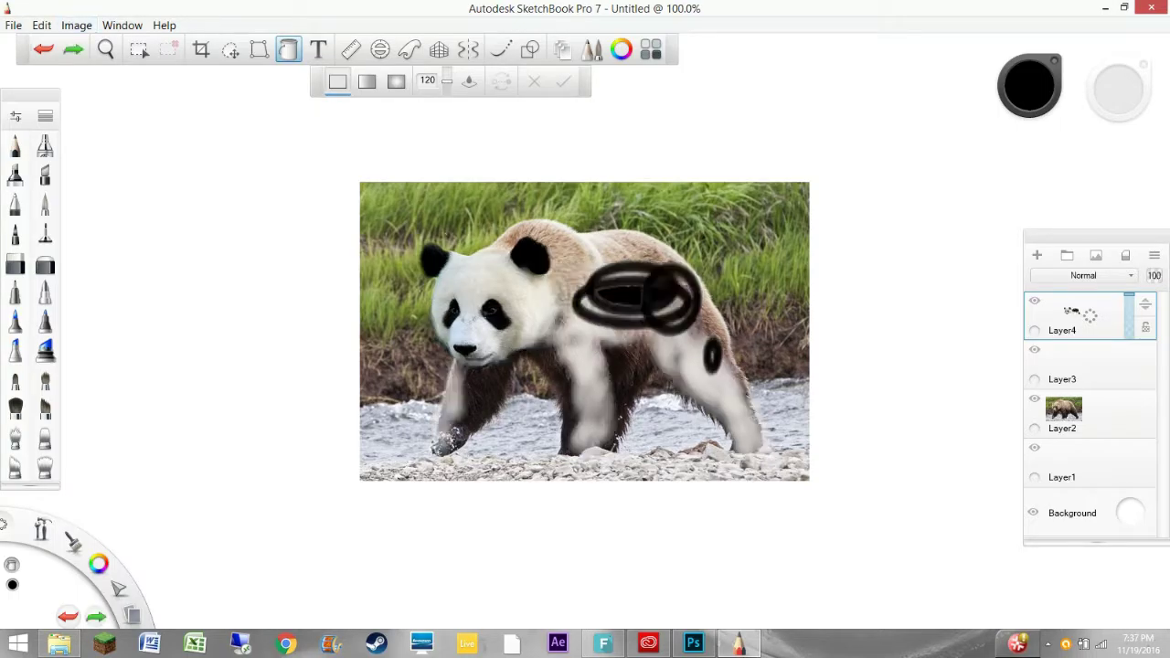
{"action": "left_click", "coordinate": [637, 315]}
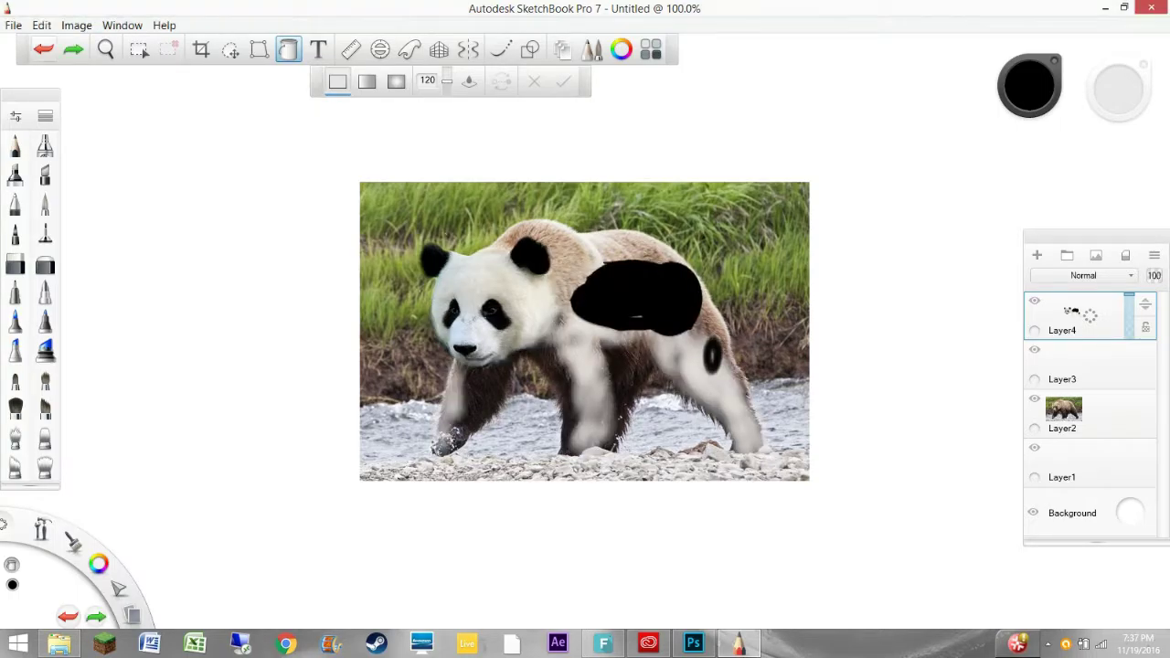
{"action": "key", "text": "ctrl+z"}
{"action": "scroll", "coordinate": [637, 315], "scroll_direction": "up", "scroll_amount": 5}
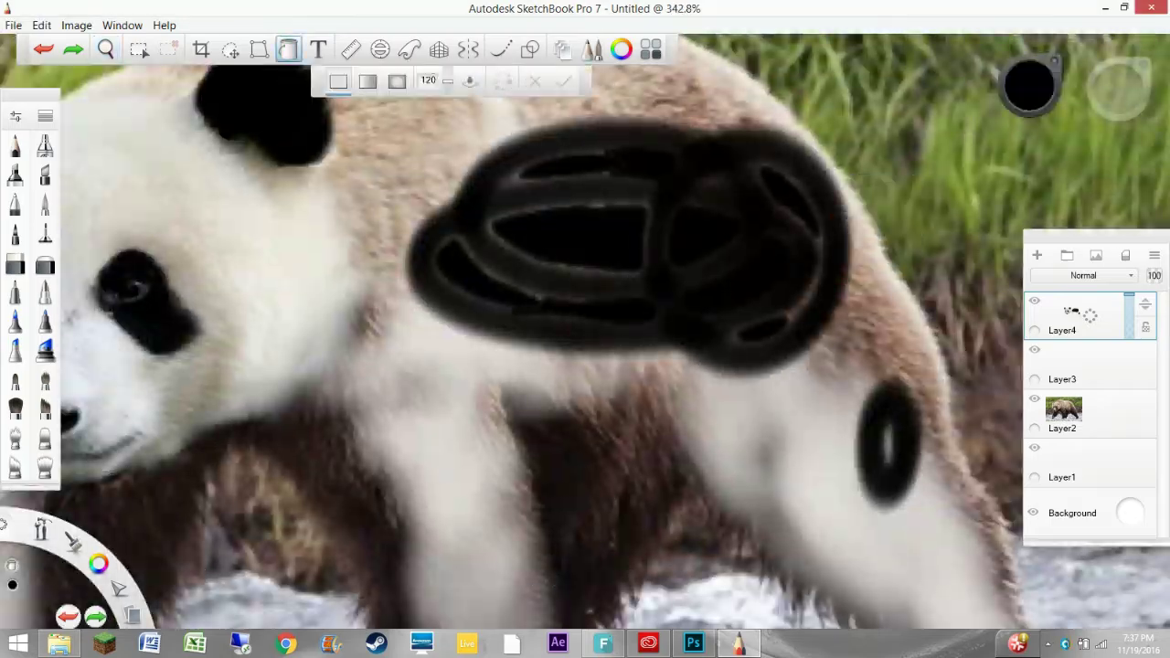
{"action": "left_click", "coordinate": [638, 316]}
{"action": "scroll", "coordinate": [637, 315], "scroll_direction": "down", "scroll_amount": 5}
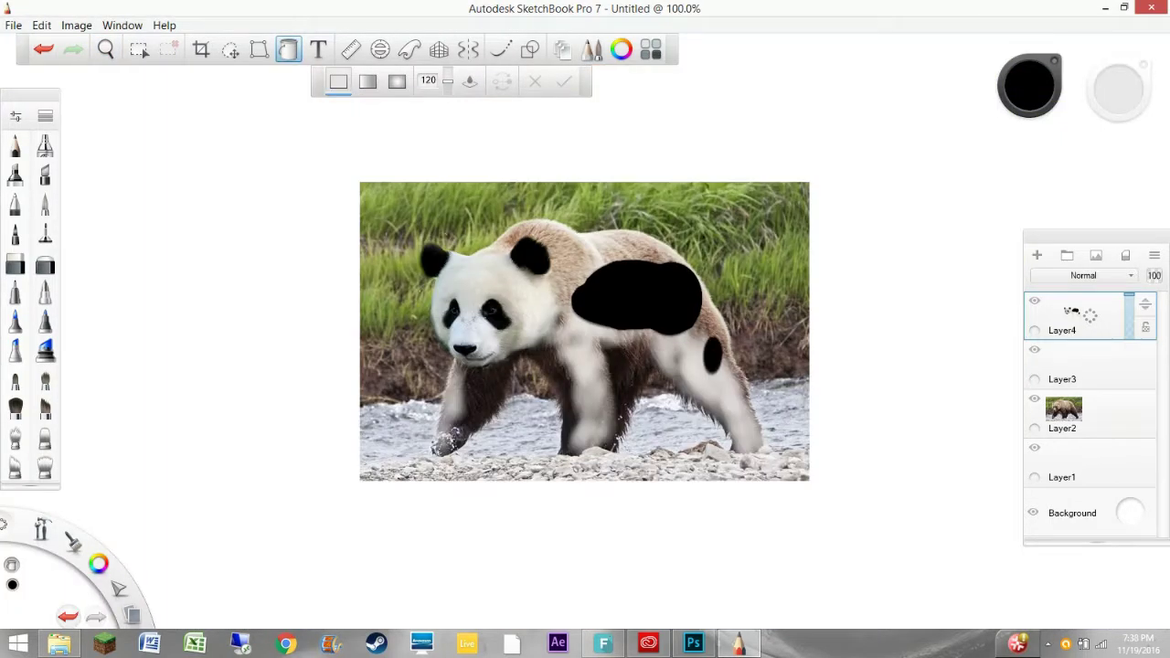
Step: Draw an ellipse on the hind leg and fill the leg ellipses solid black
{"action": "key", "text": "o"}
{"action": "left_click_drag", "start_coordinate": [578, 336], "coordinate": [604, 395]}
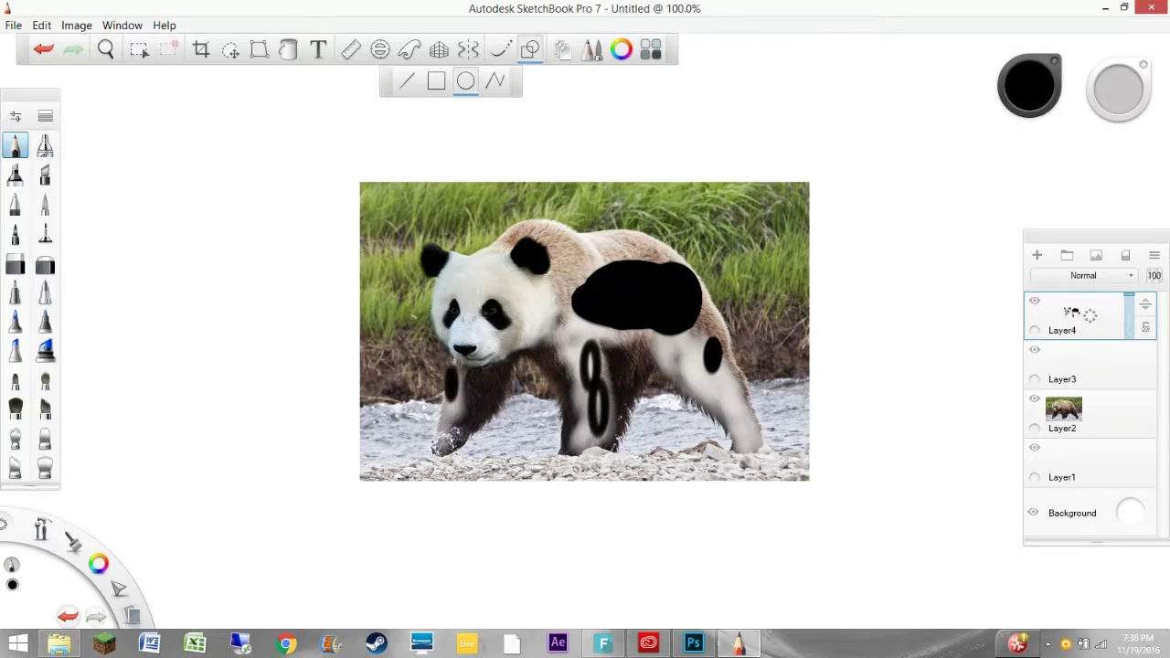
{"action": "key", "text": "ctrl+z"}
{"action": "key", "text": "f"}
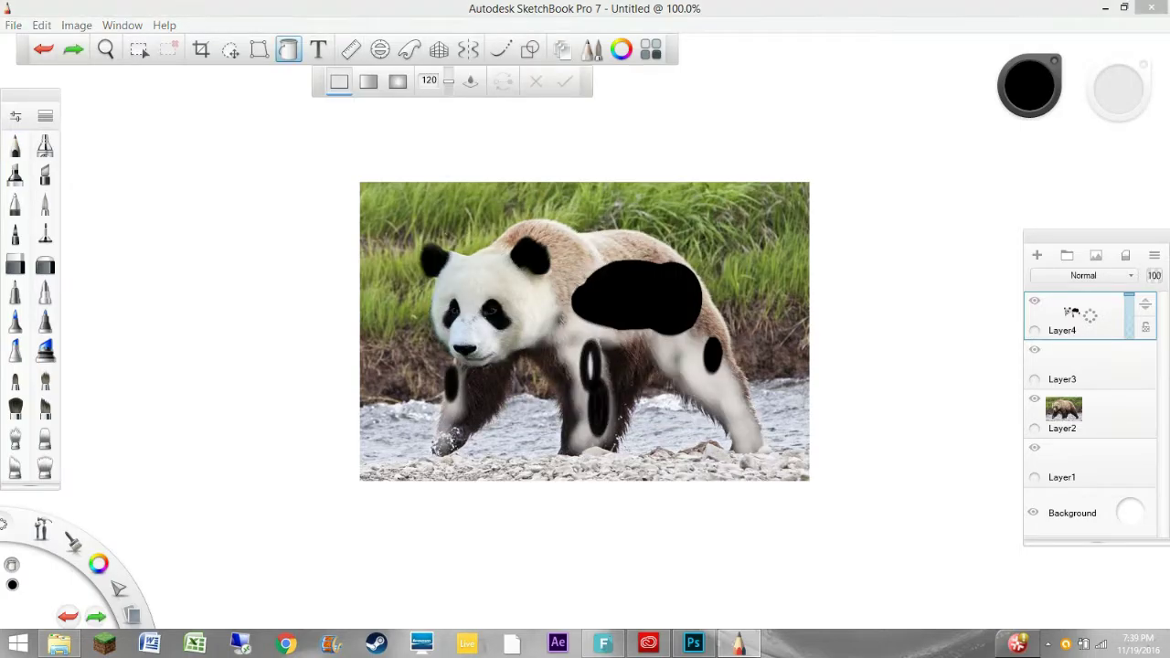
{"action": "scroll", "coordinate": [590, 366], "scroll_direction": "up", "scroll_amount": 5}
{"action": "left_click", "coordinate": [621, 347]}
{"action": "key", "text": "ctrl+z"}
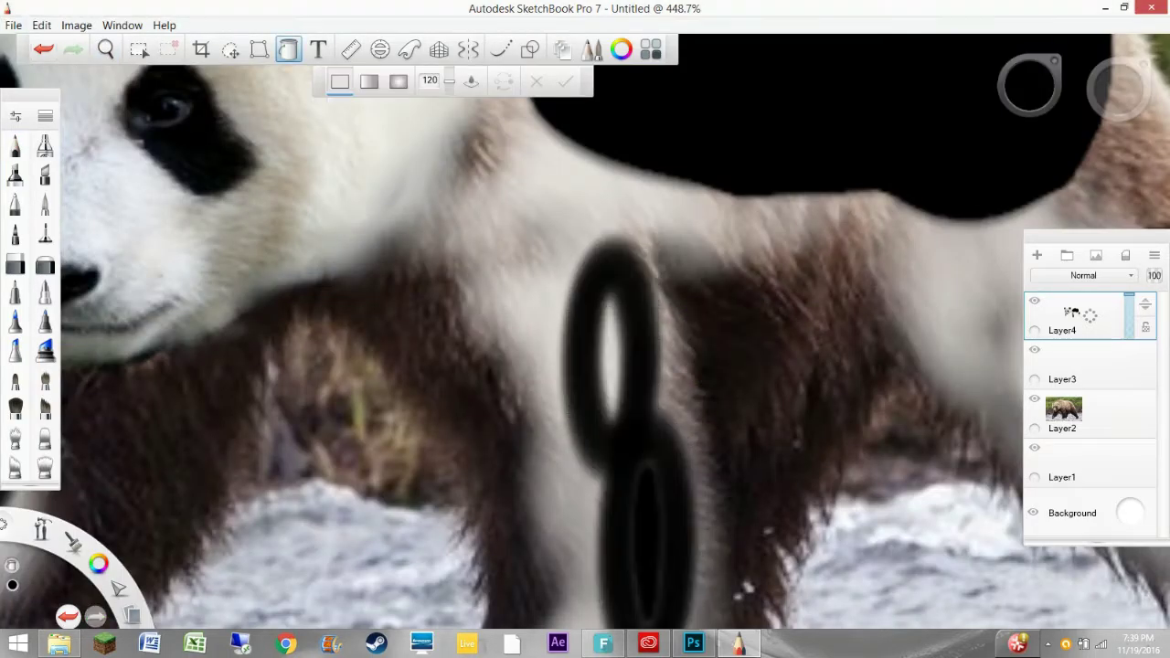
{"action": "key", "text": "ctrl+alt+0"}
Step: Draw a black loop on the bear's shoulder, then undo its fill
{"action": "key", "text": "alt+Tab"}
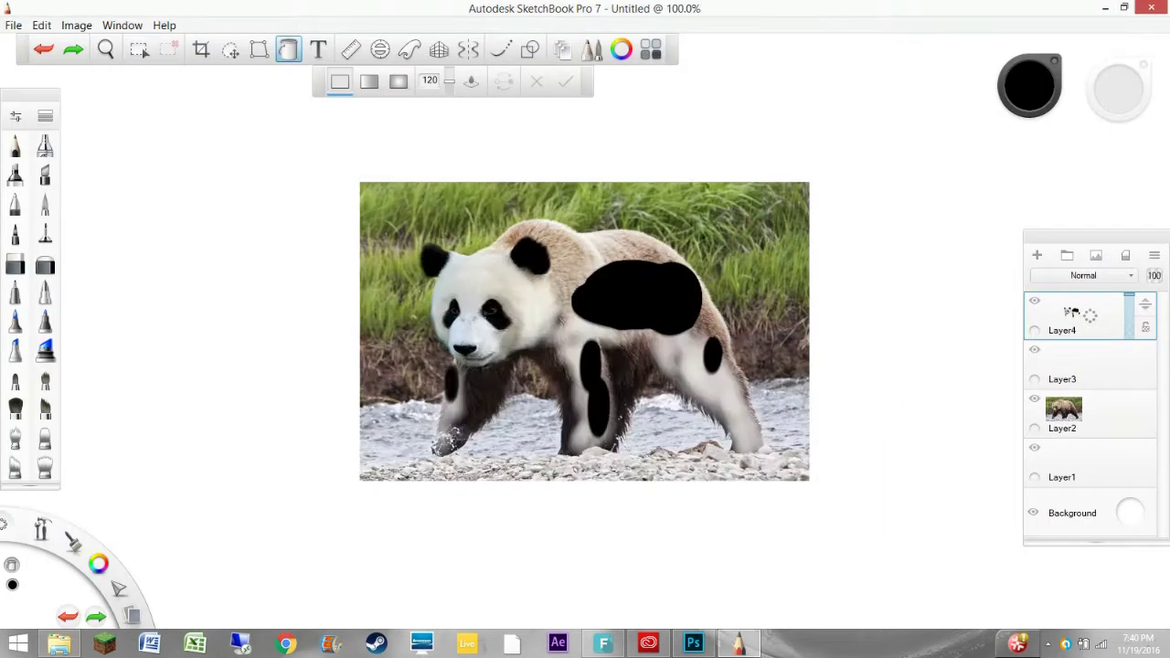
{"action": "left_click_drag", "start_coordinate": [559, 279], "coordinate": [571, 352]}
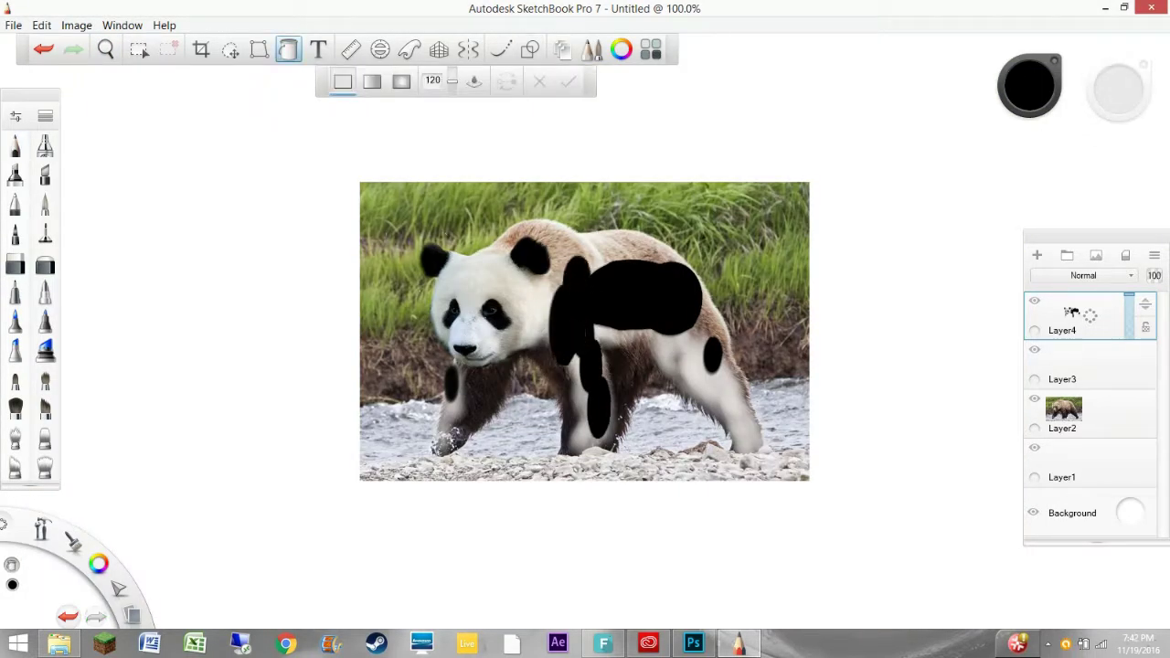
{"action": "left_click", "coordinate": [43, 50]}
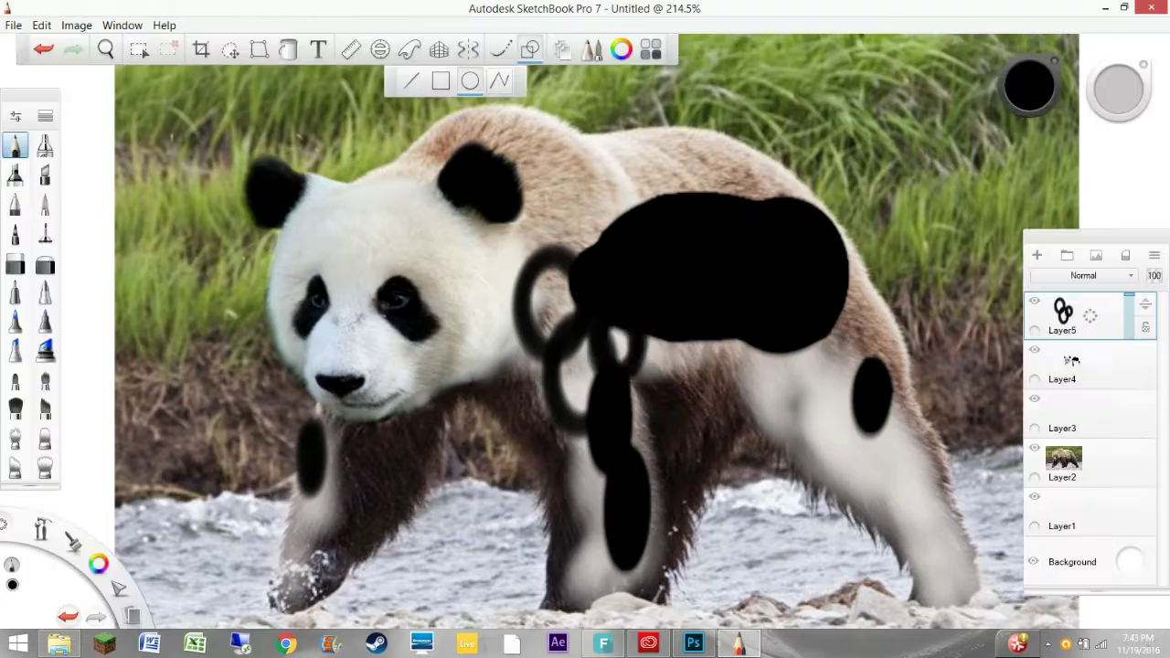
Step: Remove the big black shoulder shape and its layer, refitting the whole picture in view
{"action": "left_click", "coordinate": [14, 145]}
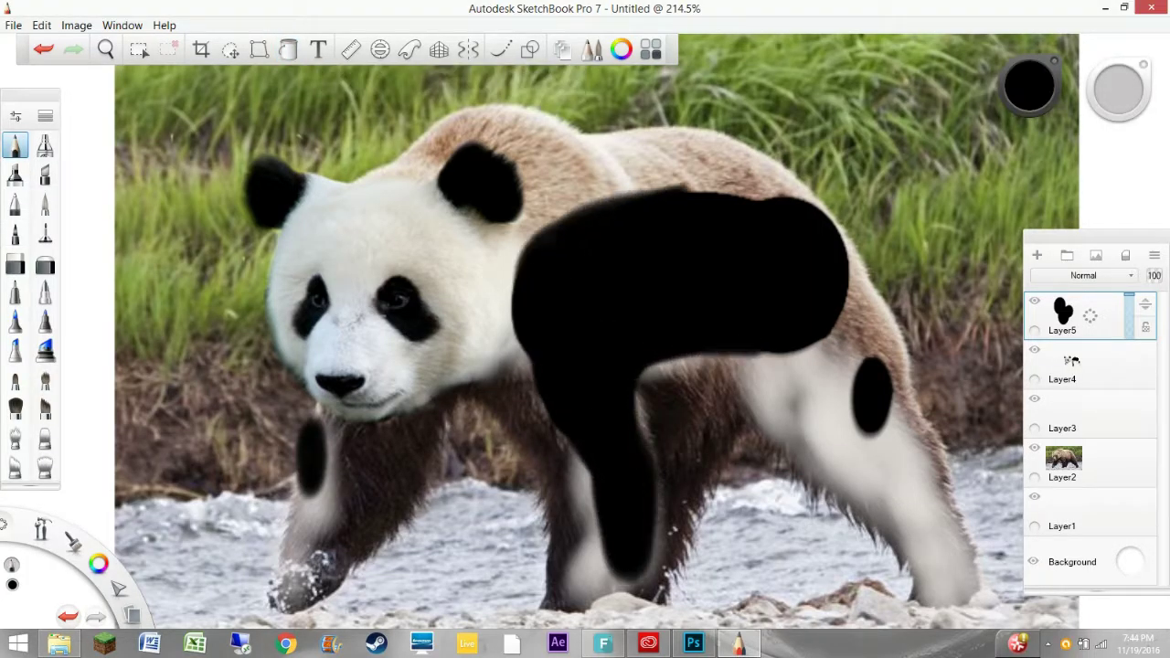
{"action": "key", "text": "ctrl+z"}
{"action": "key", "text": "ctrl+alt+0"}
{"action": "key", "text": "ctrl+z"}
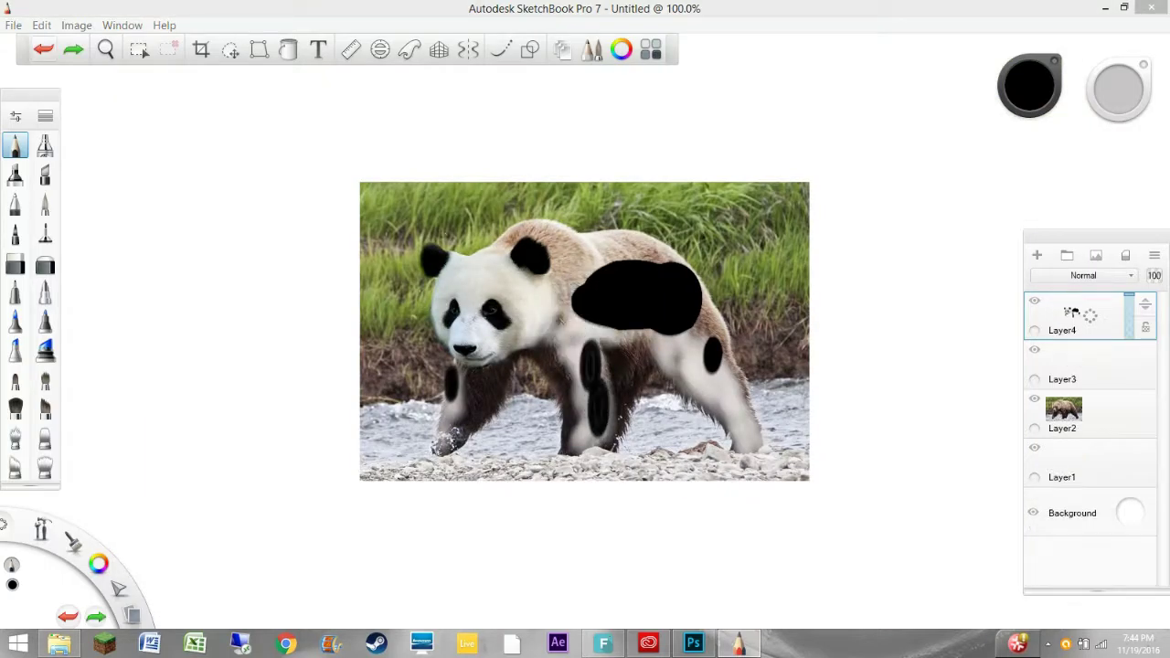
Step: Refill the leg patch solid black
{"action": "key", "text": "e"}
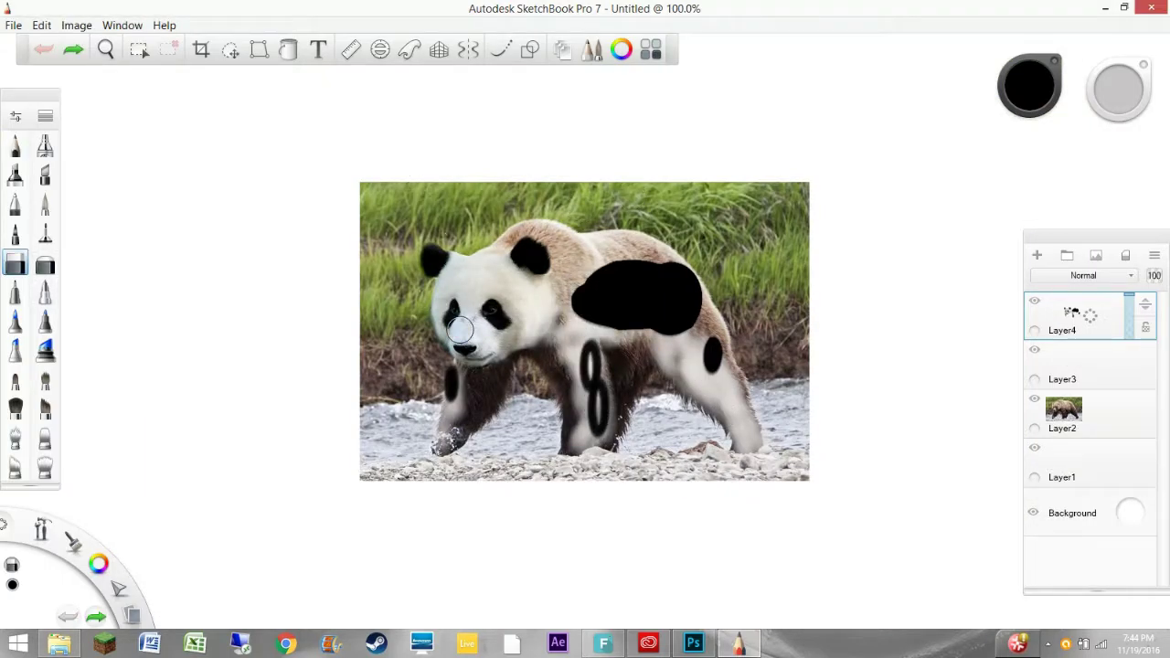
{"action": "key", "text": "f"}
{"action": "left_click", "coordinate": [595, 393]}
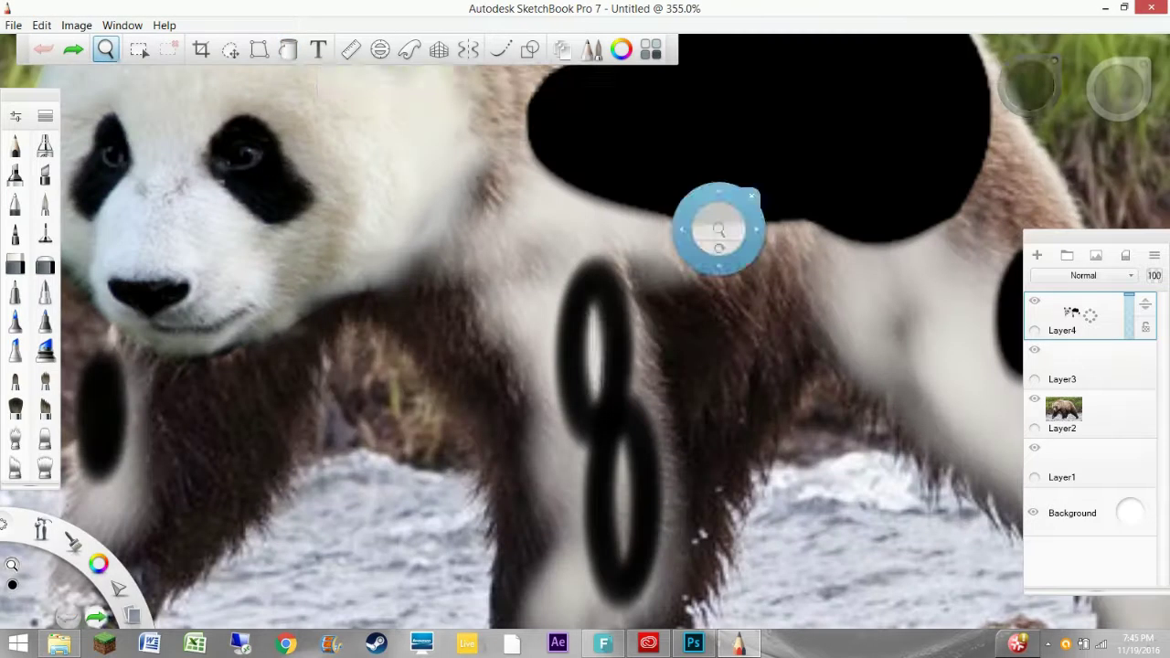
{"action": "left_click", "coordinate": [613, 430]}
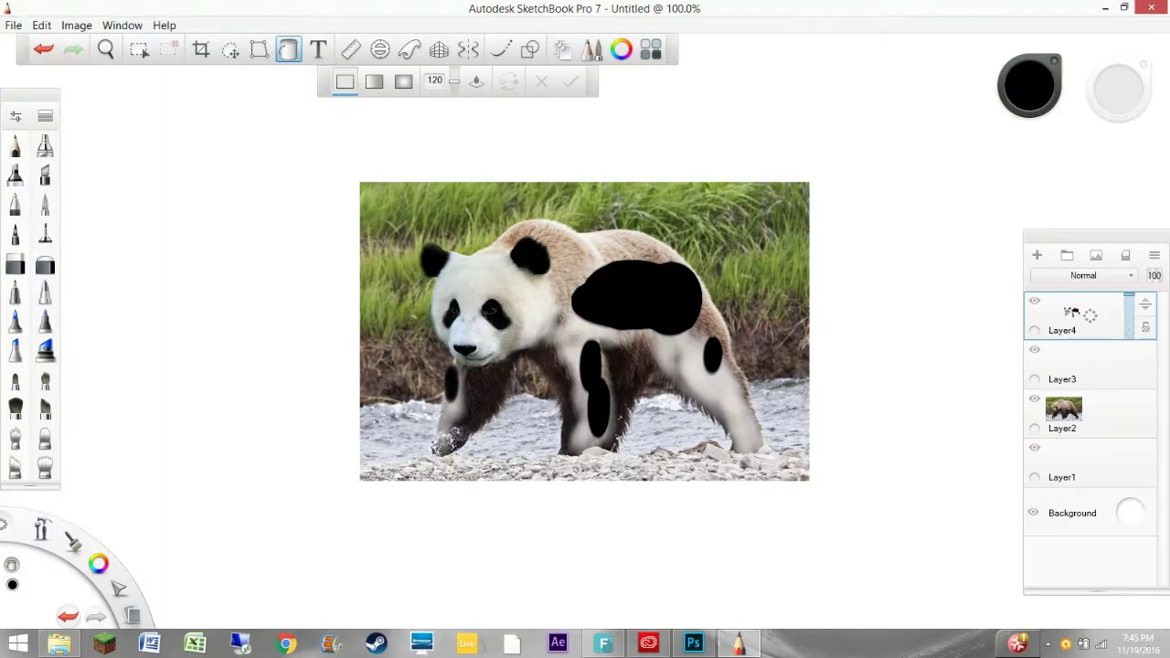
Step: Undo a stray black stroke on the back and add a new empty layer, Layer6
{"action": "left_click_drag", "start_coordinate": [568, 237], "coordinate": [629, 242]}
{"action": "key", "text": "ctrl+z"}
{"action": "key", "text": "o"}
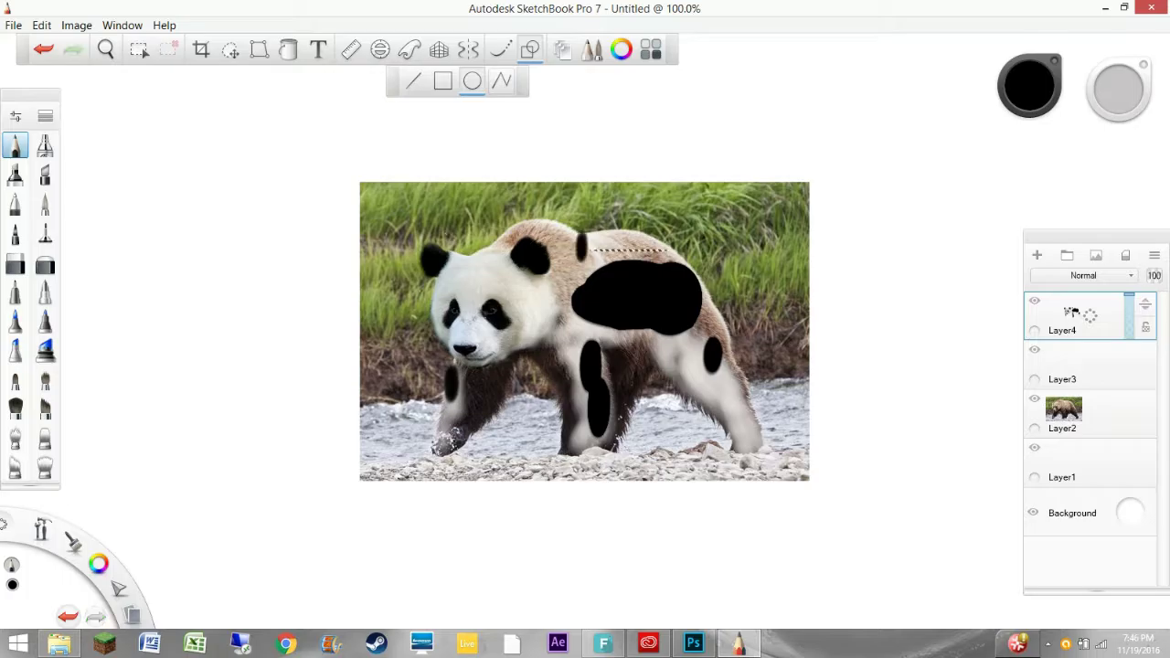
{"action": "key", "text": "ctrl+z"}
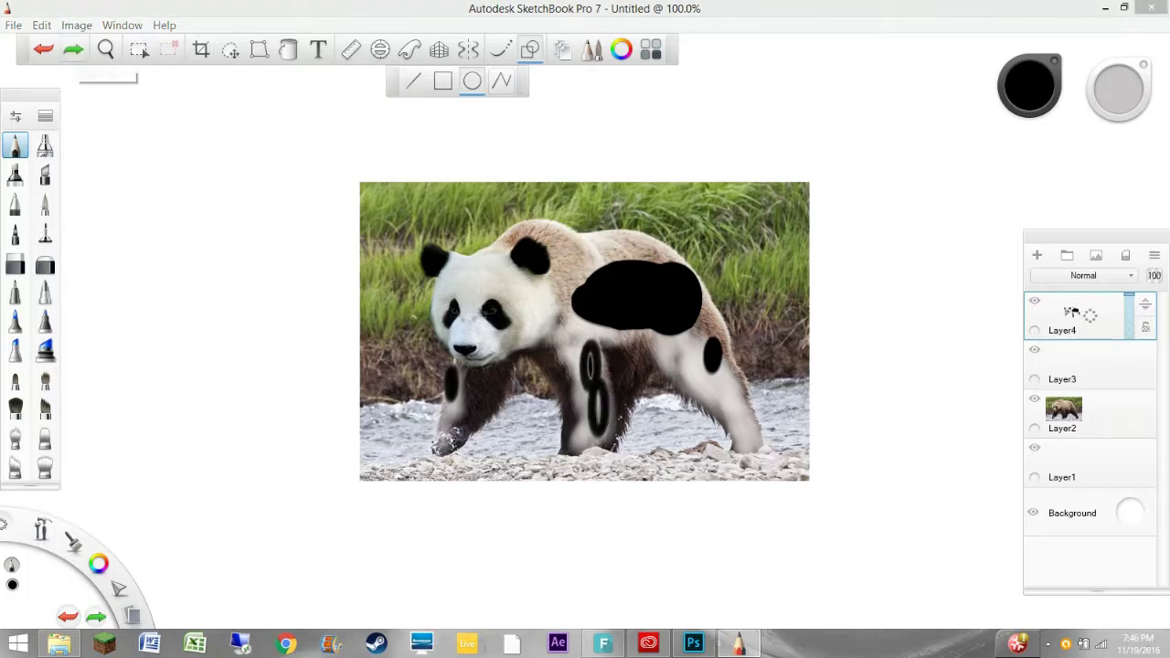
{"action": "key", "text": "ctrl+shift+n"}
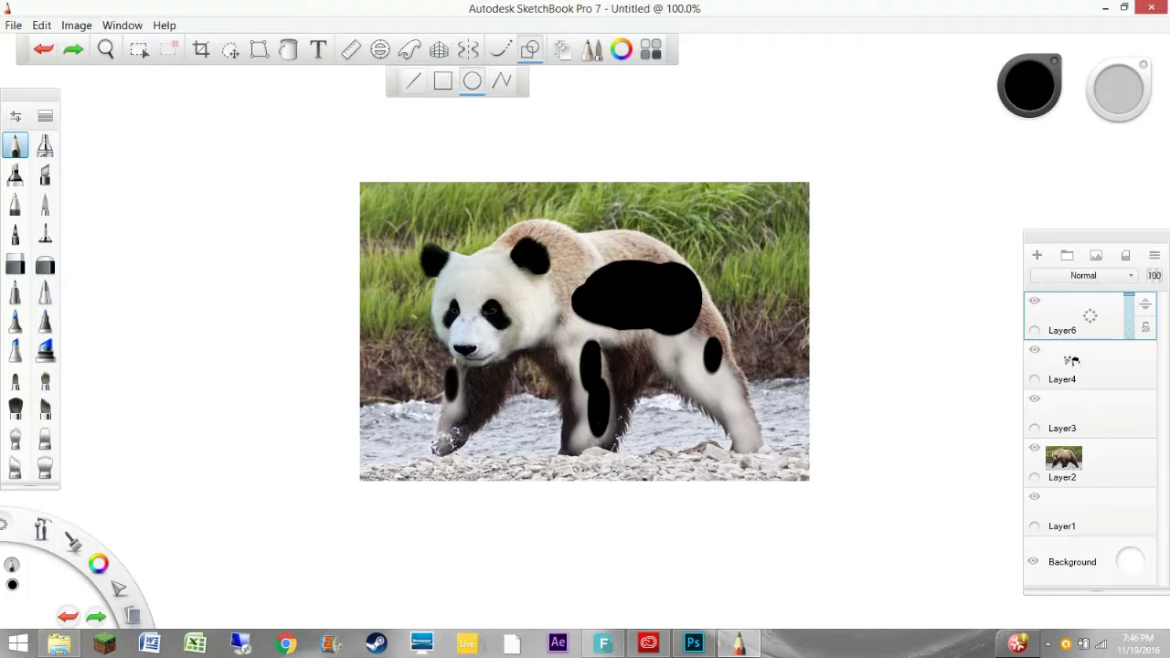
Step: Fill the patch on the right hind leg with black
{"action": "key", "text": "f"}
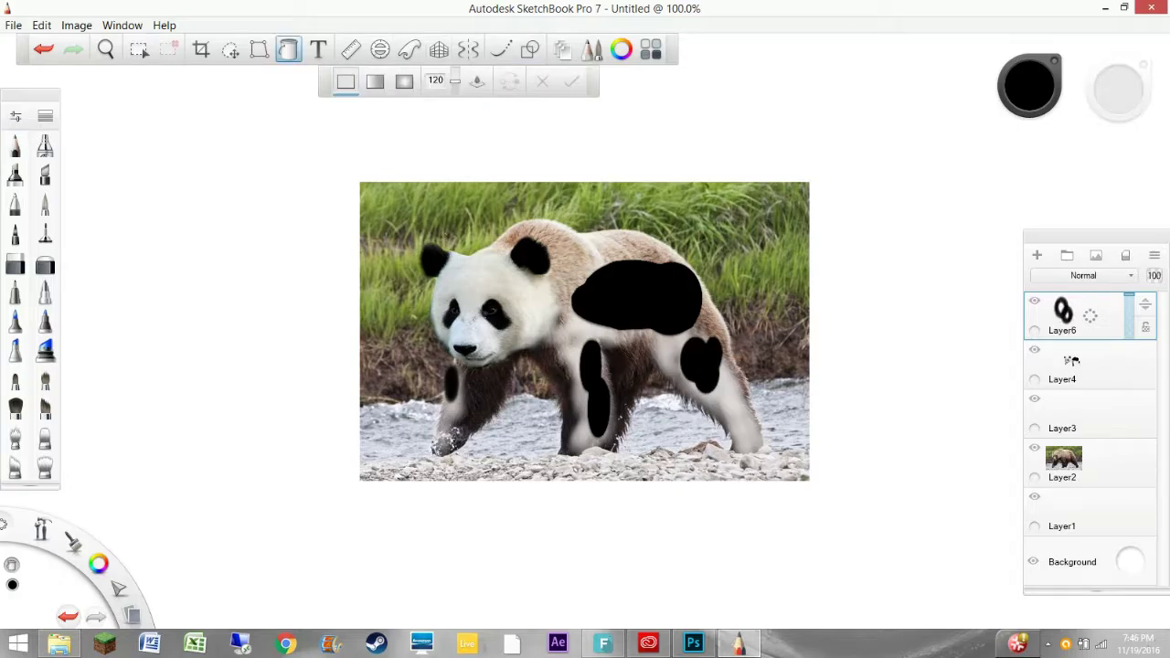
{"action": "key", "text": "o"}
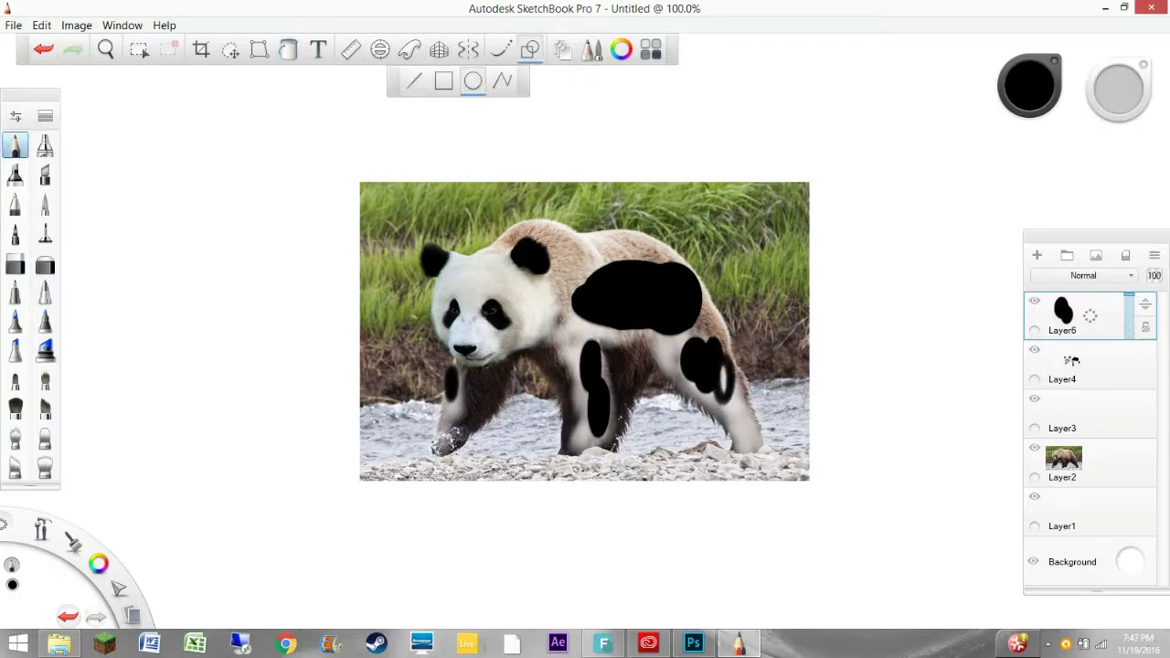
{"action": "key", "text": "f"}
{"action": "left_click", "coordinate": [722, 375]}
Step: Select Layer4 and zoom in on the panda's face and front leg
{"action": "key", "text": "space"}
{"action": "left_click_drag", "start_coordinate": [711, 355], "coordinate": [804, 355]}
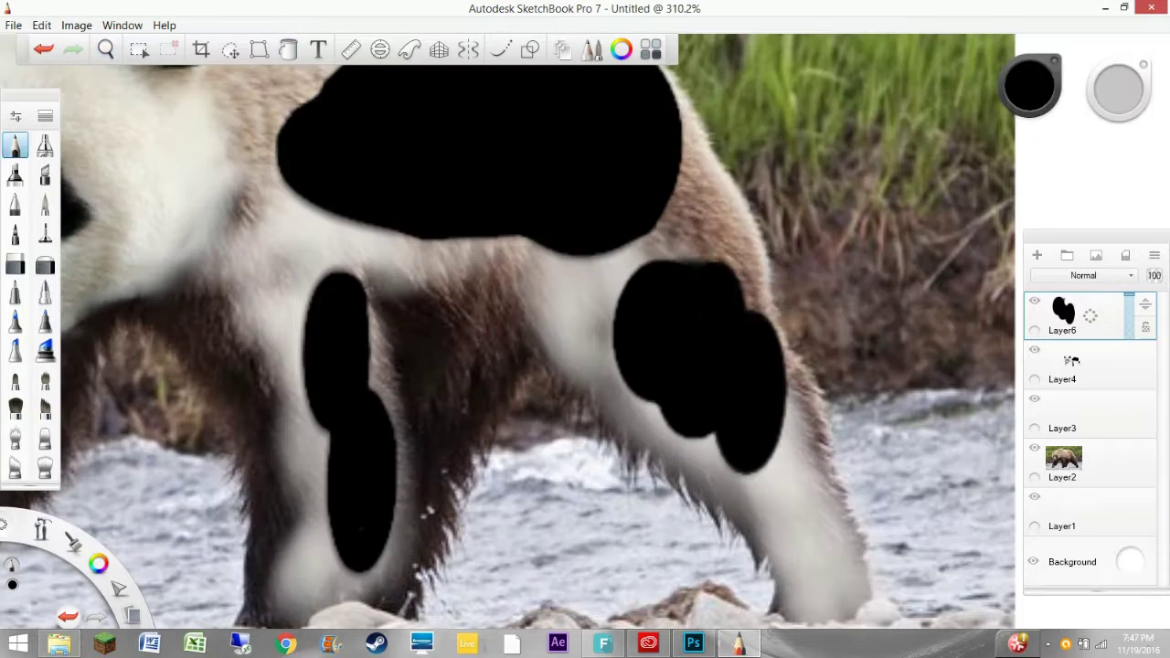
{"action": "key", "text": "ctrl+alt+0"}
{"action": "left_click", "coordinate": [1075, 366]}
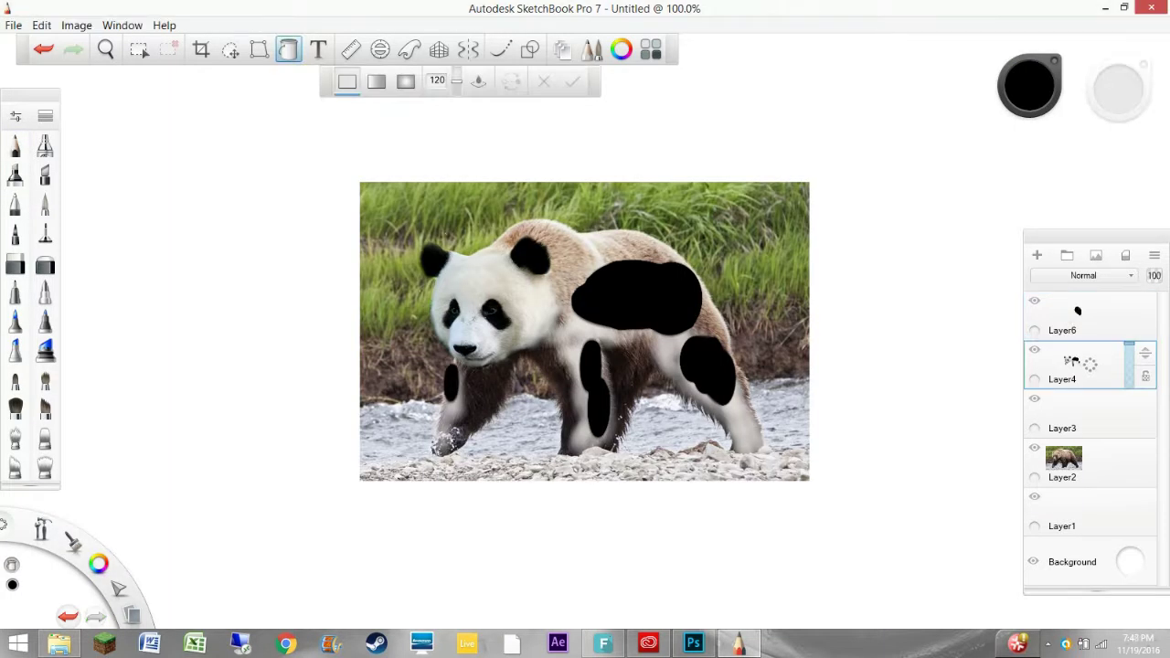
{"action": "key", "text": "space"}
{"action": "left_click_drag", "start_coordinate": [444, 378], "coordinate": [579, 125]}
Step: Erase the front-leg oval's left edge and extend its top upward, then pick a soft eraser
{"action": "key", "text": "e"}
{"action": "mouse_move", "coordinate": [484, 334]}
{"action": "left_mouse_down"}
{"action": "mouse_move", "coordinate": [439, 420]}
{"action": "mouse_move", "coordinate": [430, 539]}
{"action": "left_mouse_up"}
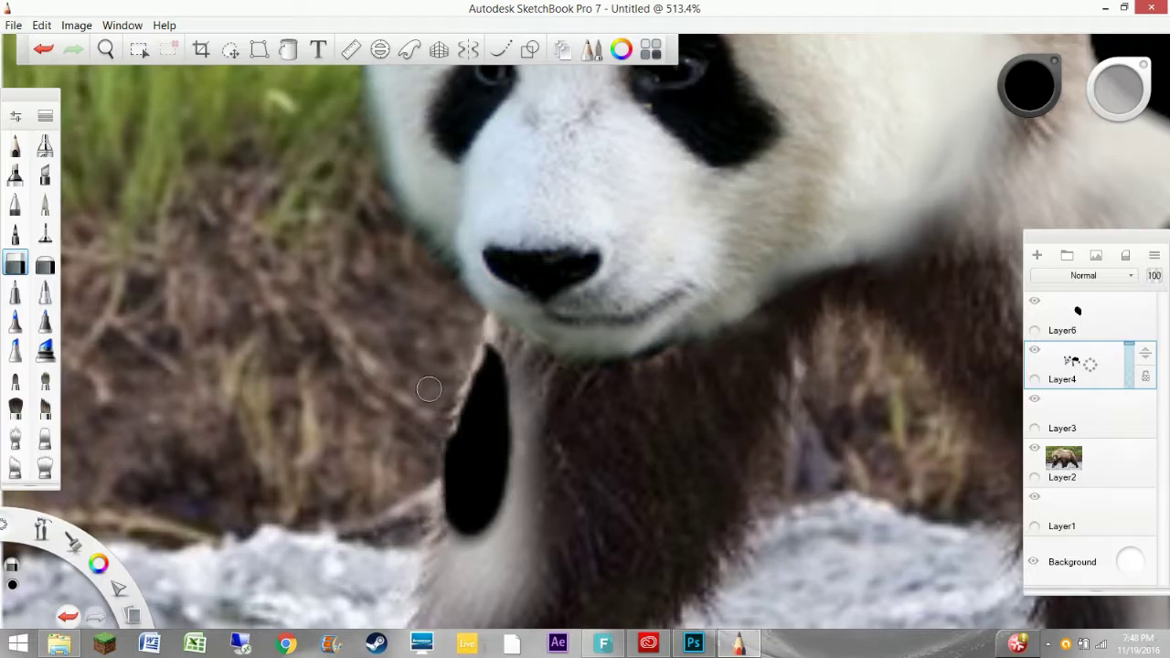
{"action": "key", "text": "e"}
{"action": "left_click_drag", "start_coordinate": [485, 336], "coordinate": [468, 402]}
{"action": "key", "text": "space"}
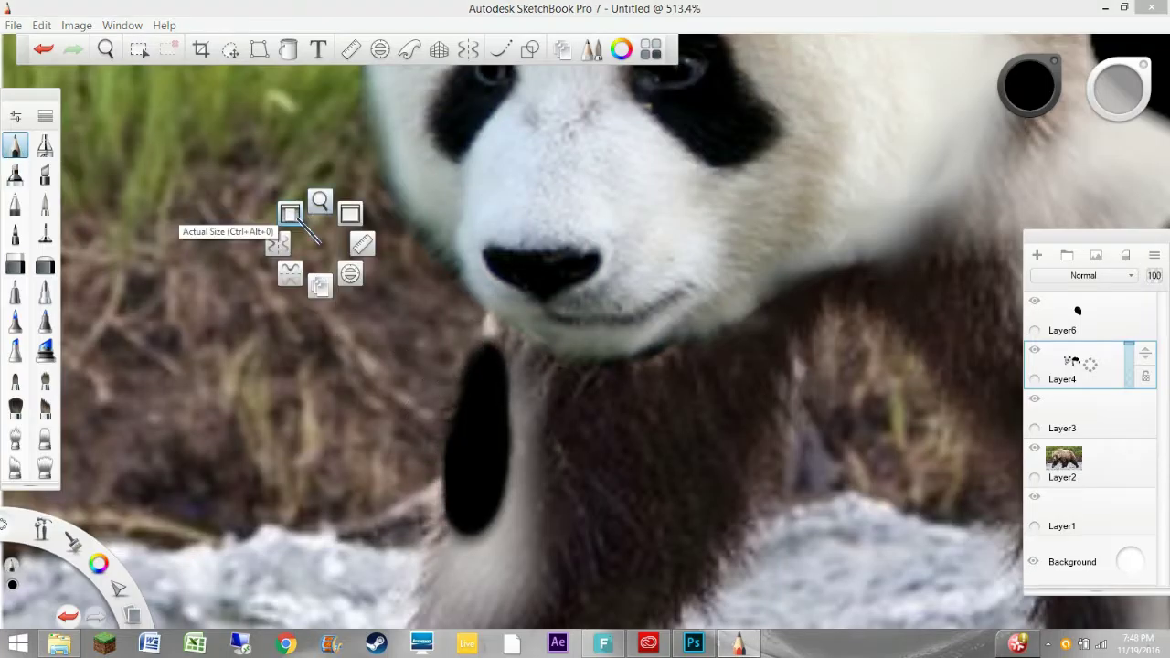
{"action": "left_click", "coordinate": [288, 209]}
{"action": "key", "text": "e"}
{"action": "key", "text": "space"}
Step: On Layer4, soften the edges of the back patch and front-leg patch, undoing one bad stroke
{"action": "left_click_drag", "start_coordinate": [586, 379], "coordinate": [652, 336]}
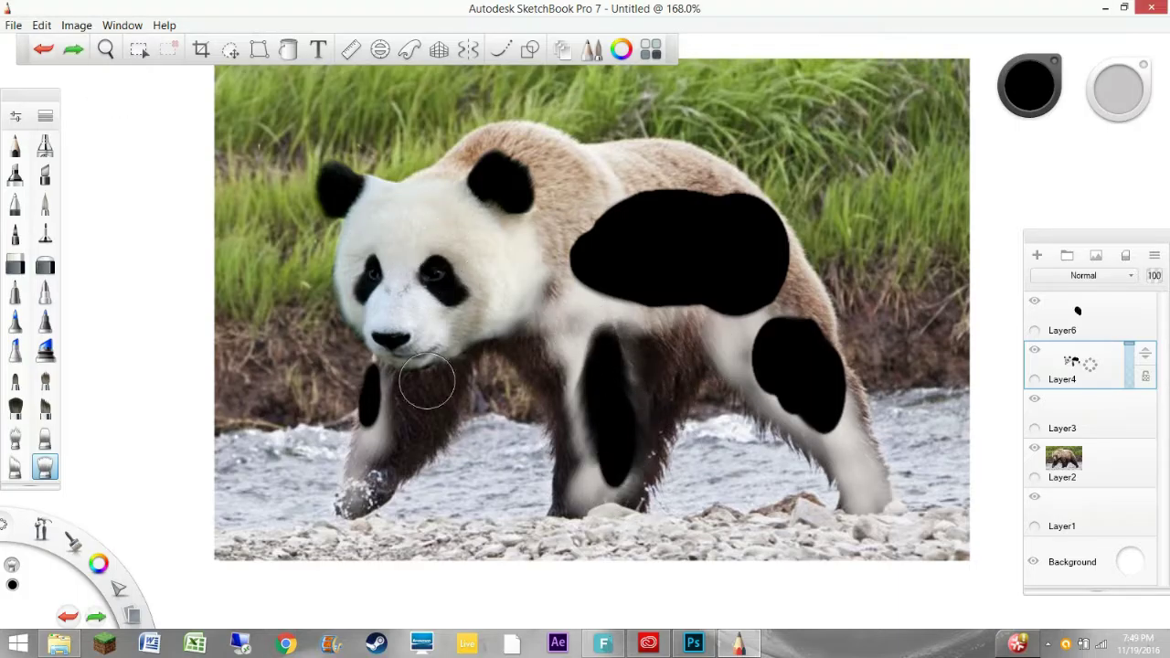
{"action": "mouse_move", "coordinate": [601, 282]}
{"action": "left_mouse_down"}
{"action": "mouse_move", "coordinate": [669, 204]}
{"action": "mouse_move", "coordinate": [777, 256]}
{"action": "left_mouse_up"}
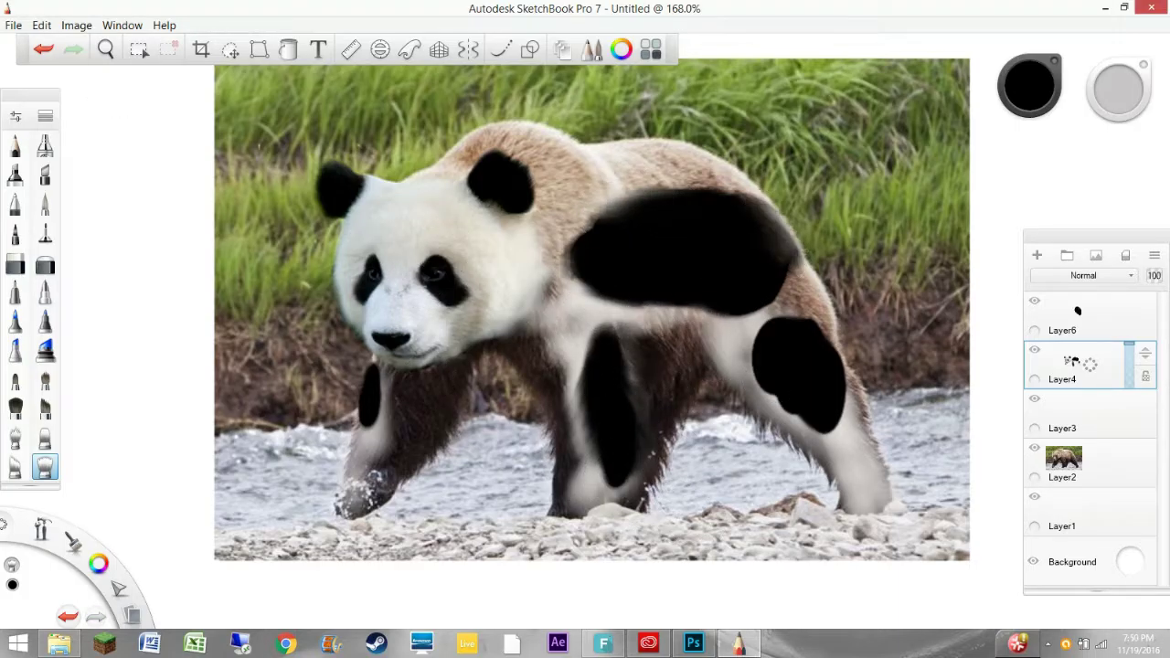
{"action": "key", "text": "ctrl+z"}
{"action": "key", "text": "ctrl+z"}
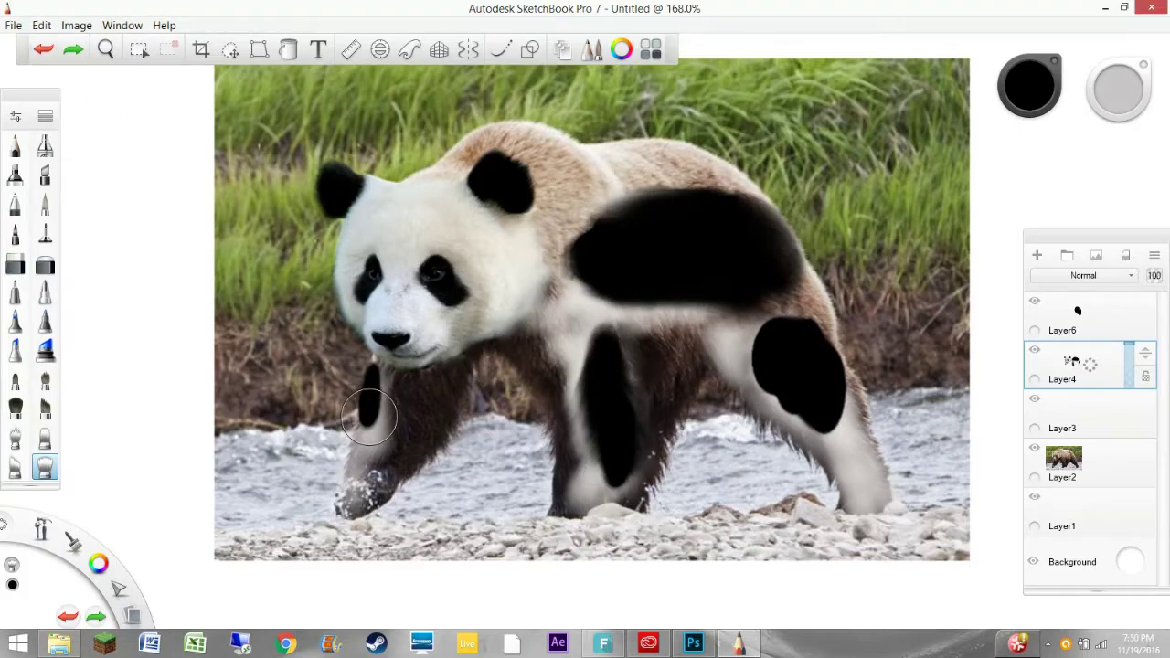
{"action": "left_click_drag", "start_coordinate": [369, 417], "coordinate": [371, 400]}
Step: Soften the upper and lower edges of the hind-leg patch on Layer6
{"action": "left_click", "coordinate": [1079, 315]}
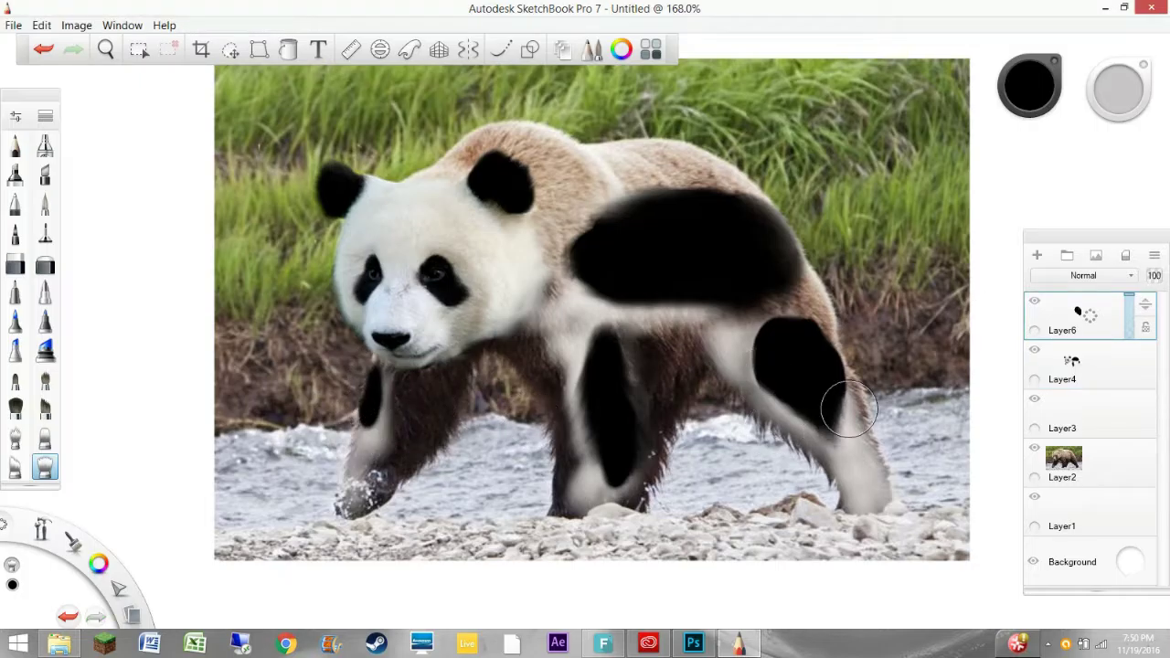
{"action": "mouse_move", "coordinate": [792, 329]}
{"action": "left_mouse_down"}
{"action": "mouse_move", "coordinate": [774, 340]}
{"action": "mouse_move", "coordinate": [784, 339]}
{"action": "left_mouse_up"}
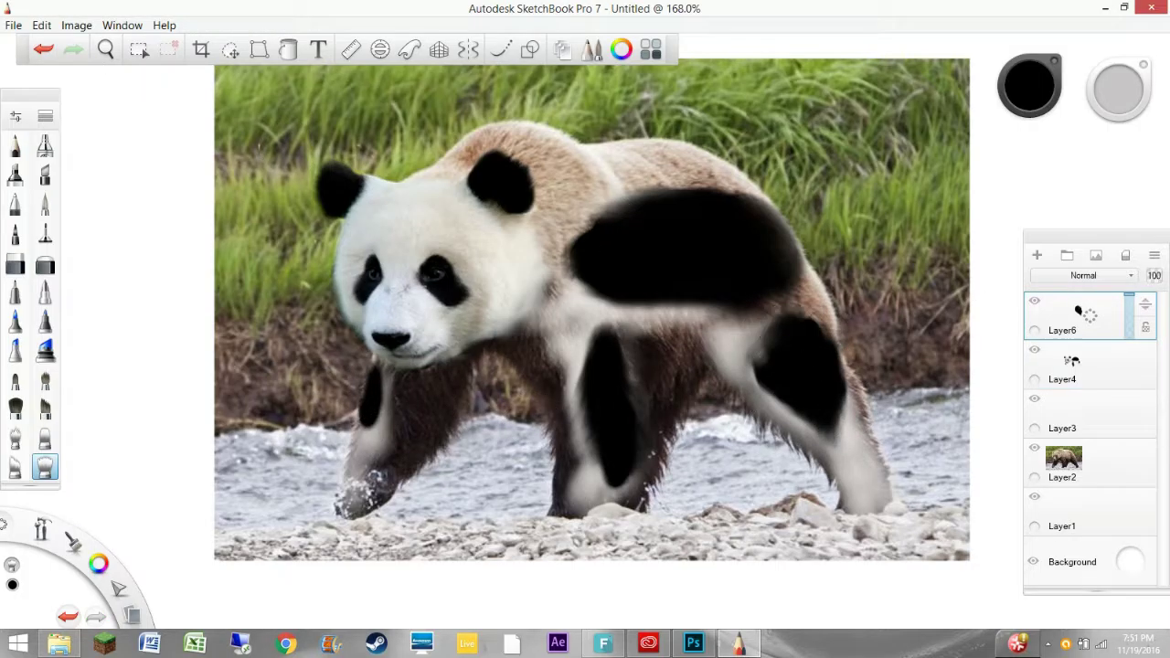
{"action": "left_click_drag", "start_coordinate": [829, 439], "coordinate": [836, 365]}
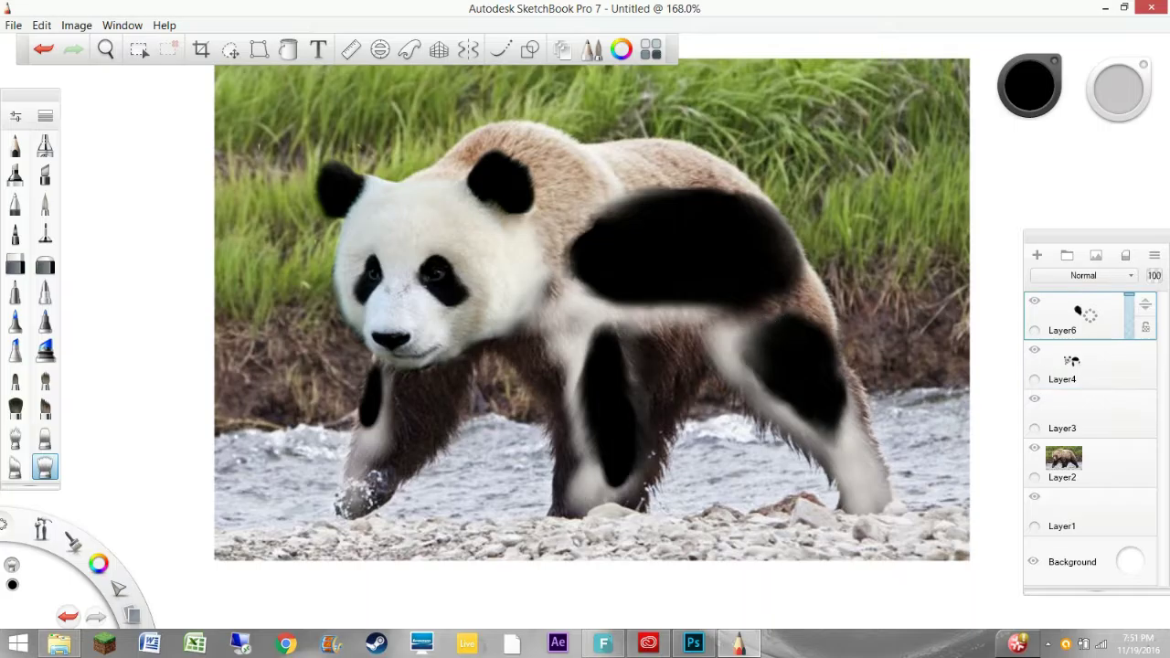
{"action": "left_click", "coordinate": [1074, 364]}
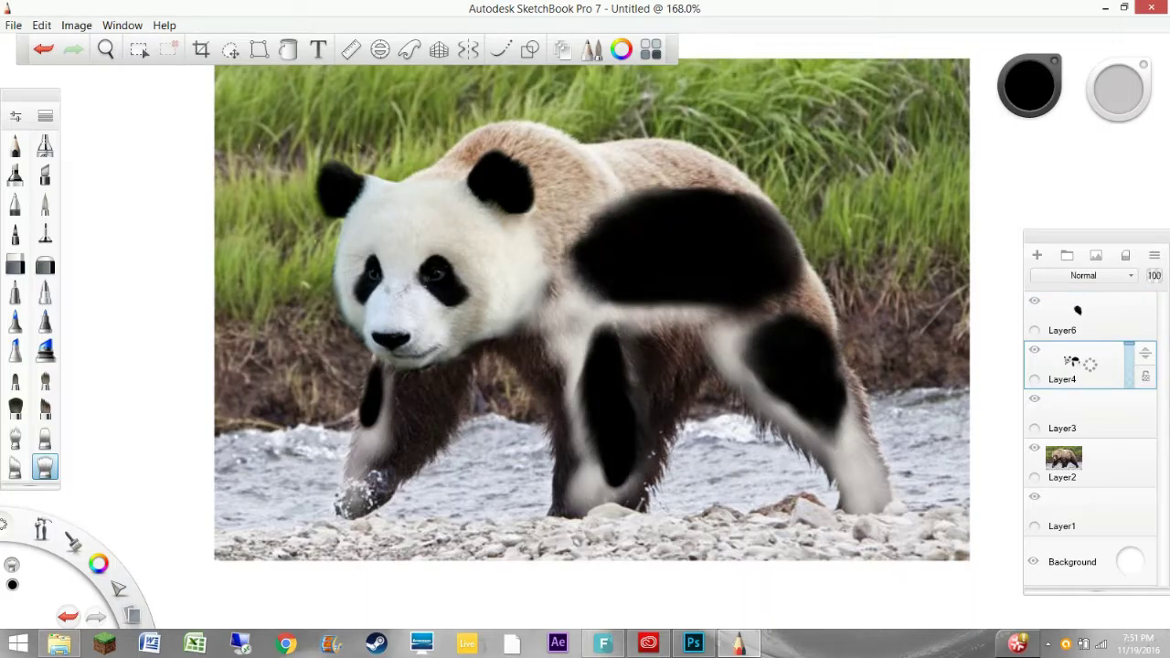
Step: Try a cream fur stroke over the upper back, then erase it
{"action": "key", "text": "e"}
{"action": "left_click", "coordinate": [548, 160], "text": "alt"}
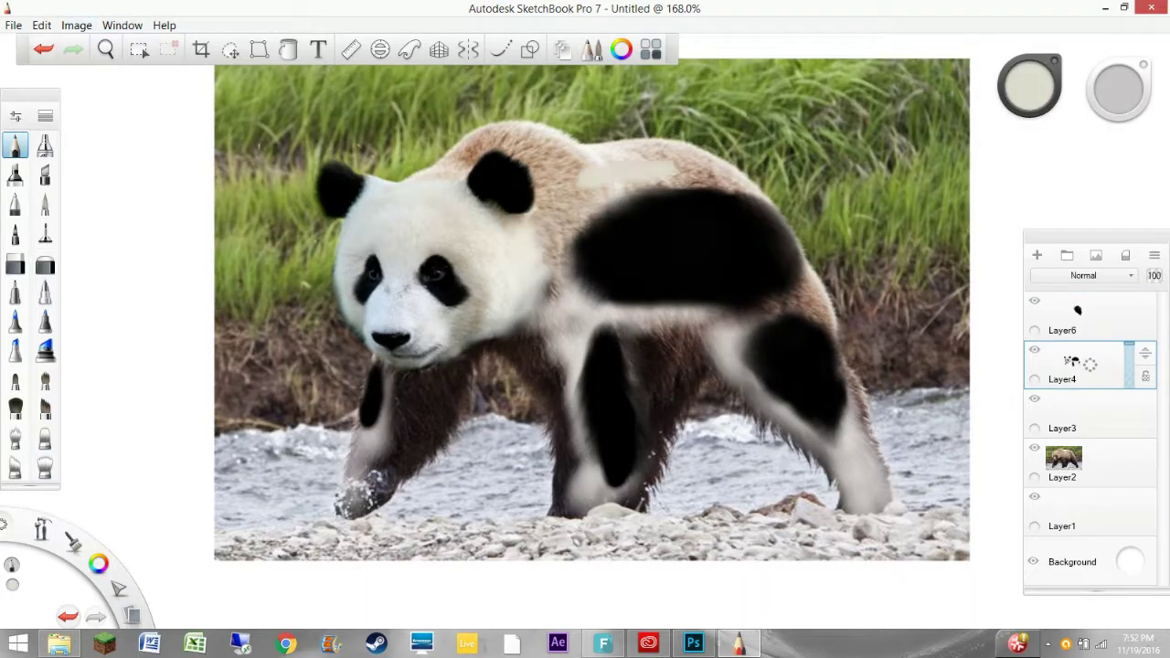
{"action": "mouse_move", "coordinate": [540, 146]}
{"action": "left_mouse_down"}
{"action": "mouse_move", "coordinate": [714, 178]}
{"action": "mouse_move", "coordinate": [632, 156]}
{"action": "left_mouse_up"}
{"action": "key", "text": "e"}
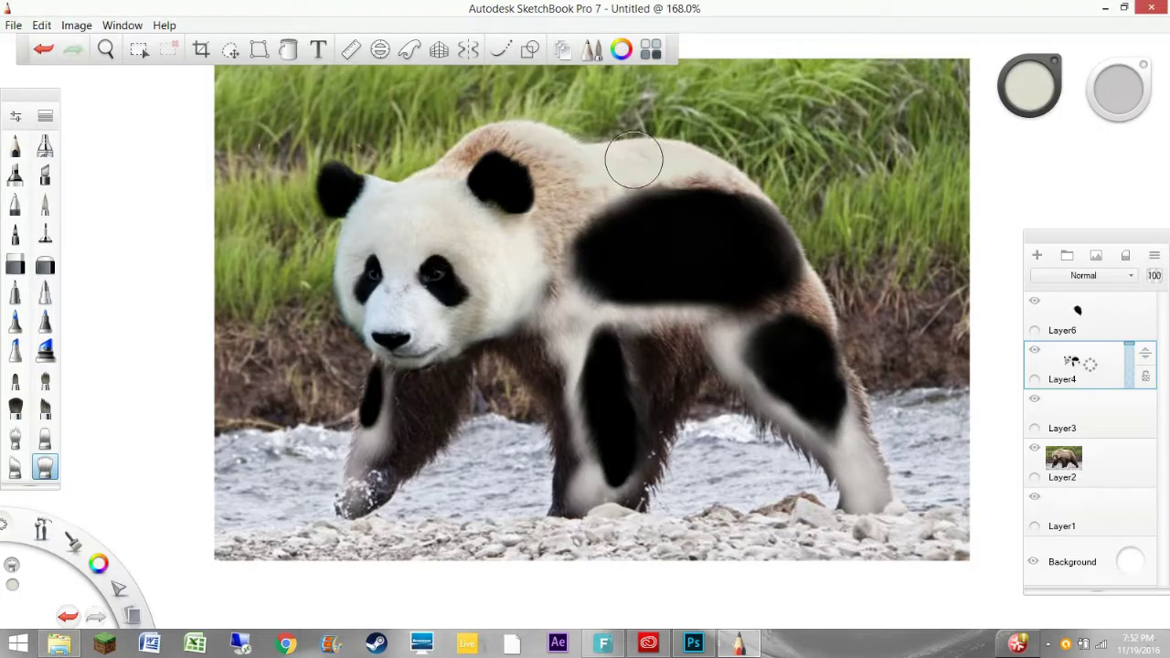
{"action": "left_click_drag", "start_coordinate": [567, 137], "coordinate": [722, 173]}
Step: Brush soft grey-white over the front leg and belly, erasing any overspill
{"action": "key", "text": "e"}
{"action": "left_click_drag", "start_coordinate": [384, 430], "coordinate": [457, 379]}
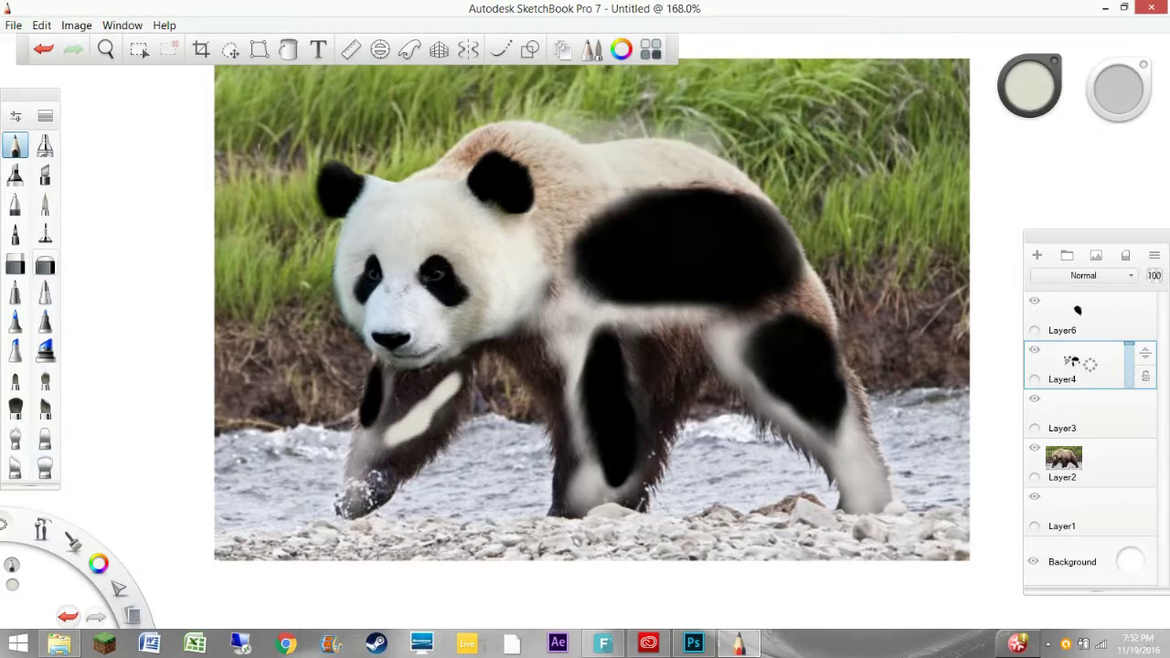
{"action": "key", "text": "e"}
{"action": "mouse_move", "coordinate": [375, 439]}
{"action": "left_mouse_down"}
{"action": "mouse_move", "coordinate": [466, 384]}
{"action": "mouse_move", "coordinate": [402, 453]}
{"action": "mouse_move", "coordinate": [384, 394]}
{"action": "left_mouse_up"}
{"action": "left_click_drag", "start_coordinate": [658, 315], "coordinate": [672, 393]}
{"action": "key", "text": "e"}
{"action": "left_click_drag", "start_coordinate": [384, 403], "coordinate": [448, 438]}
{"action": "mouse_move", "coordinate": [667, 348]}
{"action": "left_mouse_down"}
{"action": "mouse_move", "coordinate": [672, 366]}
{"action": "mouse_move", "coordinate": [732, 379]}
{"action": "left_mouse_up"}
{"action": "mouse_move", "coordinate": [640, 325]}
{"action": "left_mouse_down"}
{"action": "mouse_move", "coordinate": [722, 384]}
{"action": "mouse_move", "coordinate": [694, 356]}
{"action": "mouse_move", "coordinate": [607, 378]}
{"action": "mouse_move", "coordinate": [718, 361]}
{"action": "mouse_move", "coordinate": [745, 393]}
{"action": "left_mouse_up"}
{"action": "mouse_move", "coordinate": [659, 388]}
{"action": "left_mouse_down"}
{"action": "mouse_move", "coordinate": [707, 373]}
{"action": "mouse_move", "coordinate": [644, 425]}
{"action": "mouse_move", "coordinate": [640, 452]}
{"action": "left_mouse_up"}
Step: Smooth the front-leg spot into the grey fur, then dab black dots on the back and erase them
{"action": "key", "text": "p"}
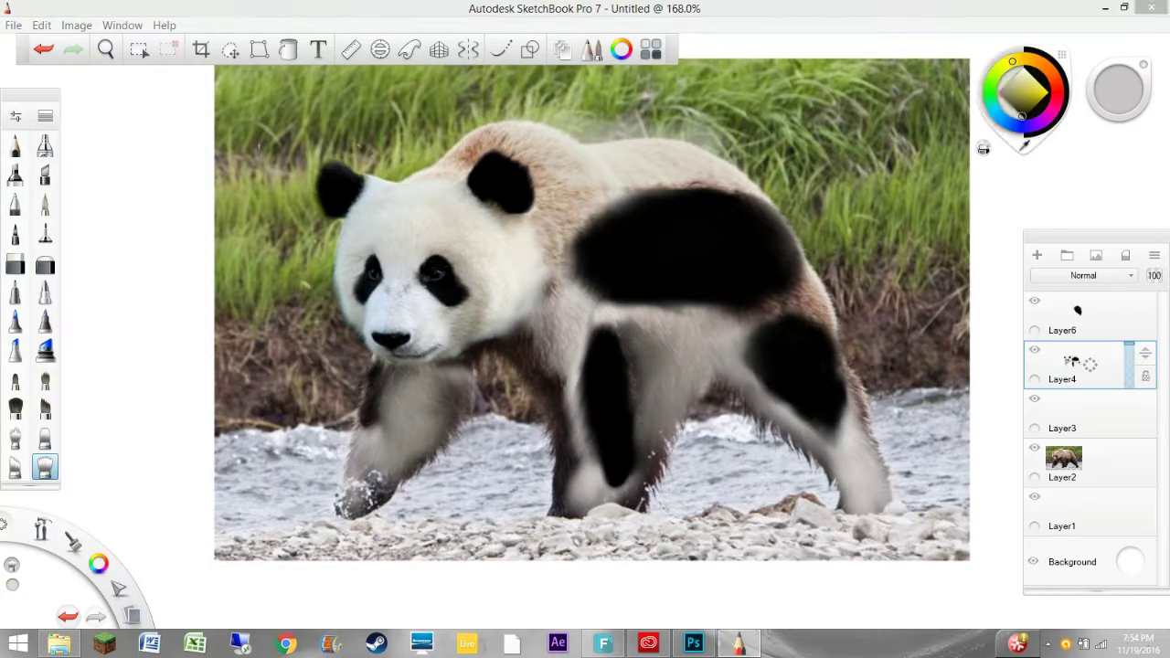
{"action": "left_click_drag", "start_coordinate": [402, 394], "coordinate": [458, 439]}
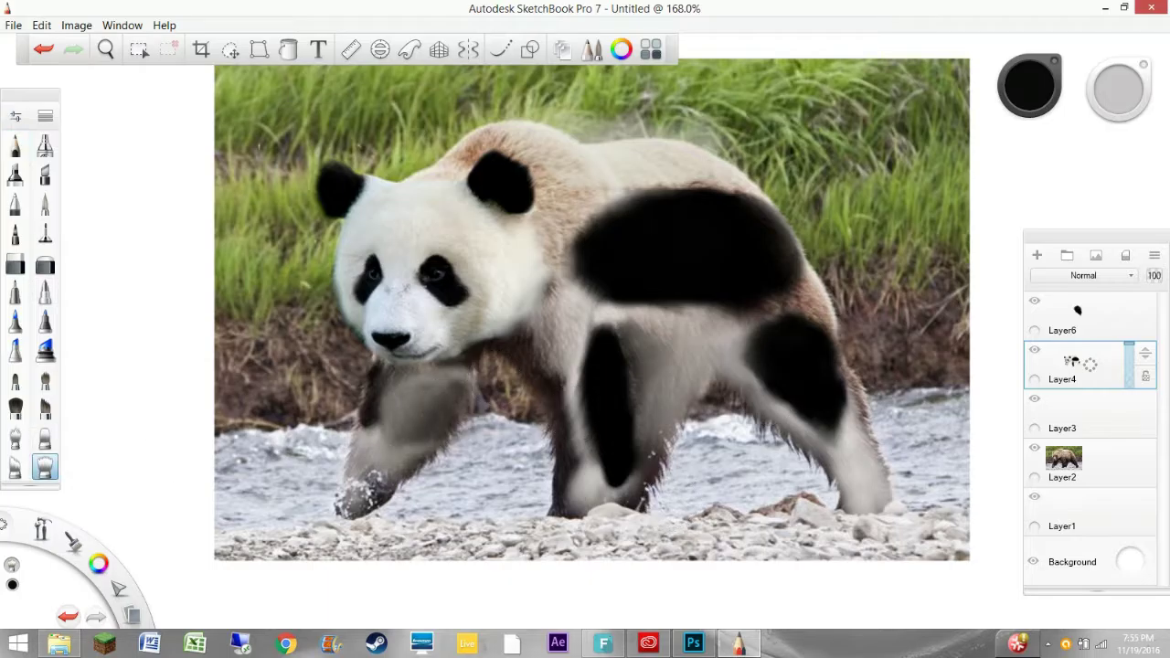
{"action": "left_click", "coordinate": [566, 152]}
{"action": "left_click", "coordinate": [621, 158]}
{"action": "left_click", "coordinate": [683, 161]}
{"action": "key", "text": "e"}
{"action": "left_click_drag", "start_coordinate": [549, 151], "coordinate": [695, 164]}
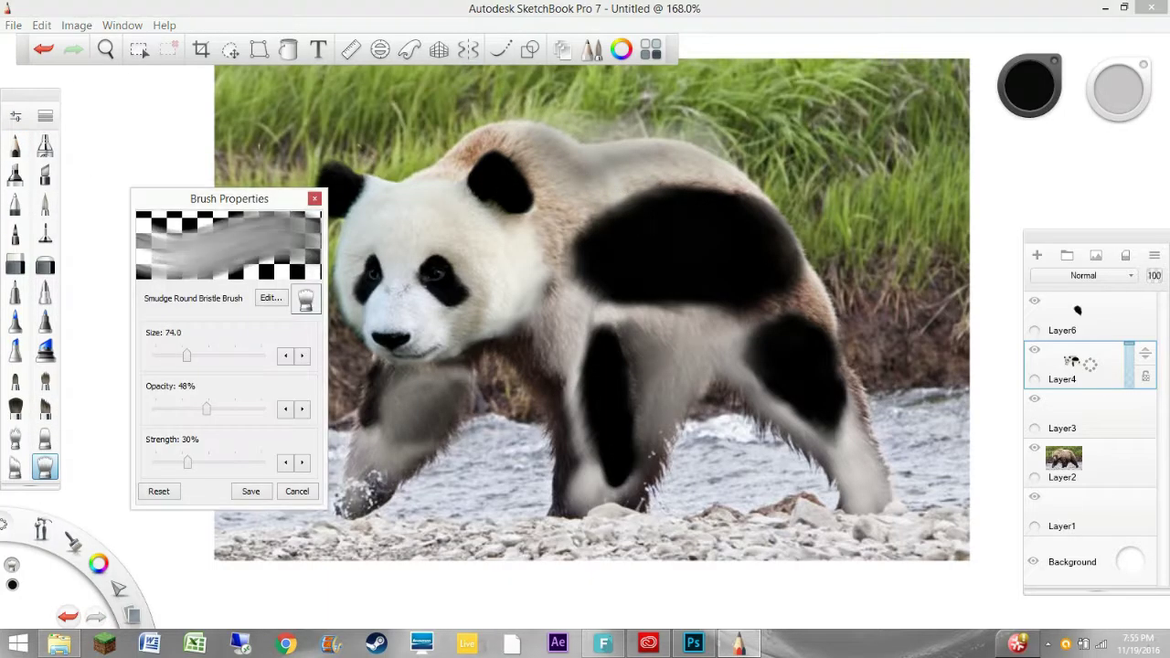
Step: Repaint the fur near the head and between the back and leg patches off-white
{"action": "key", "text": "p"}
{"action": "left_click", "coordinate": [470, 149], "text": "alt"}
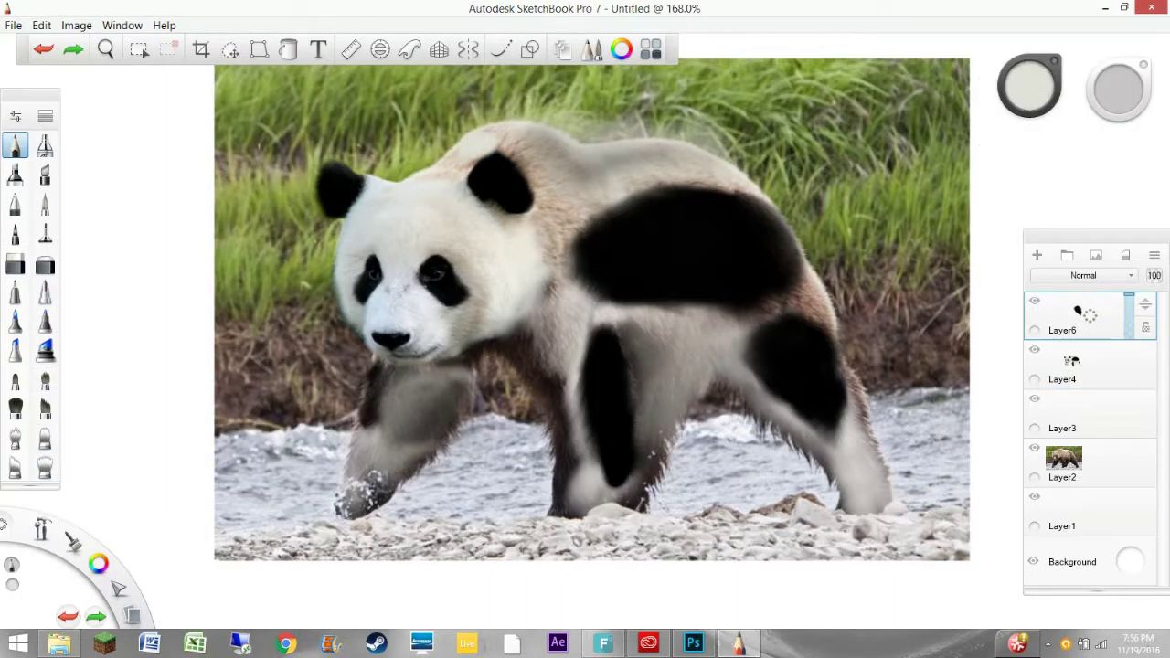
{"action": "mouse_move", "coordinate": [476, 146]}
{"action": "left_mouse_down"}
{"action": "mouse_move", "coordinate": [517, 143]}
{"action": "mouse_move", "coordinate": [494, 155]}
{"action": "mouse_move", "coordinate": [539, 187]}
{"action": "left_mouse_up"}
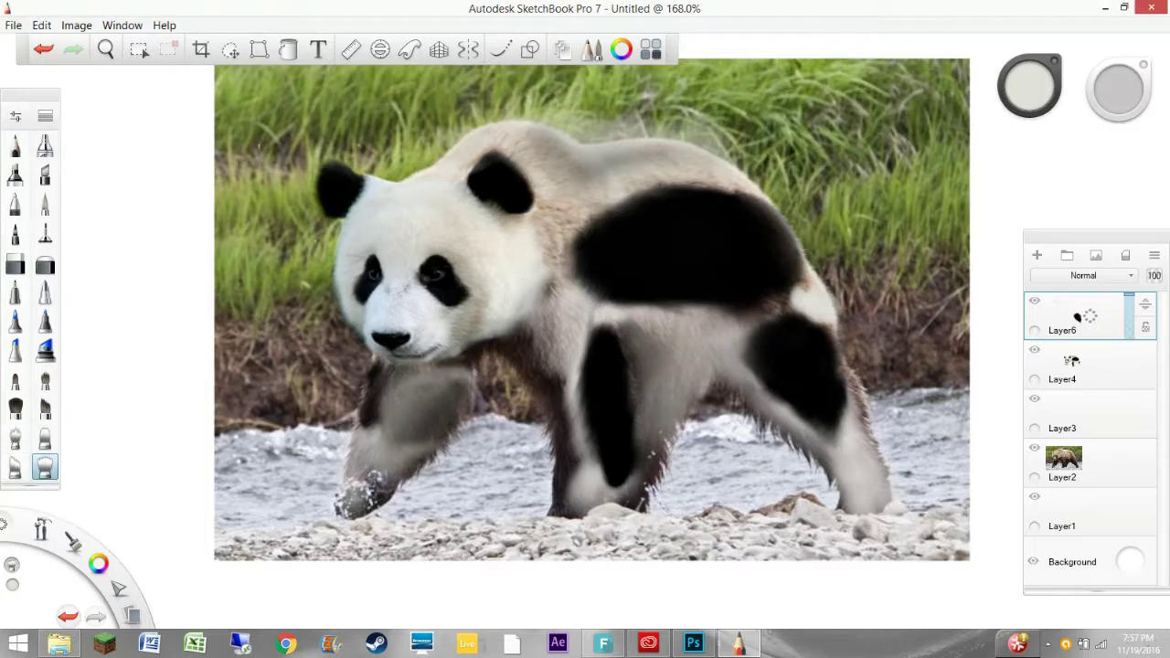
{"action": "mouse_move", "coordinate": [818, 301]}
{"action": "left_mouse_down"}
{"action": "mouse_move", "coordinate": [759, 320]}
{"action": "mouse_move", "coordinate": [786, 311]}
{"action": "left_mouse_up"}
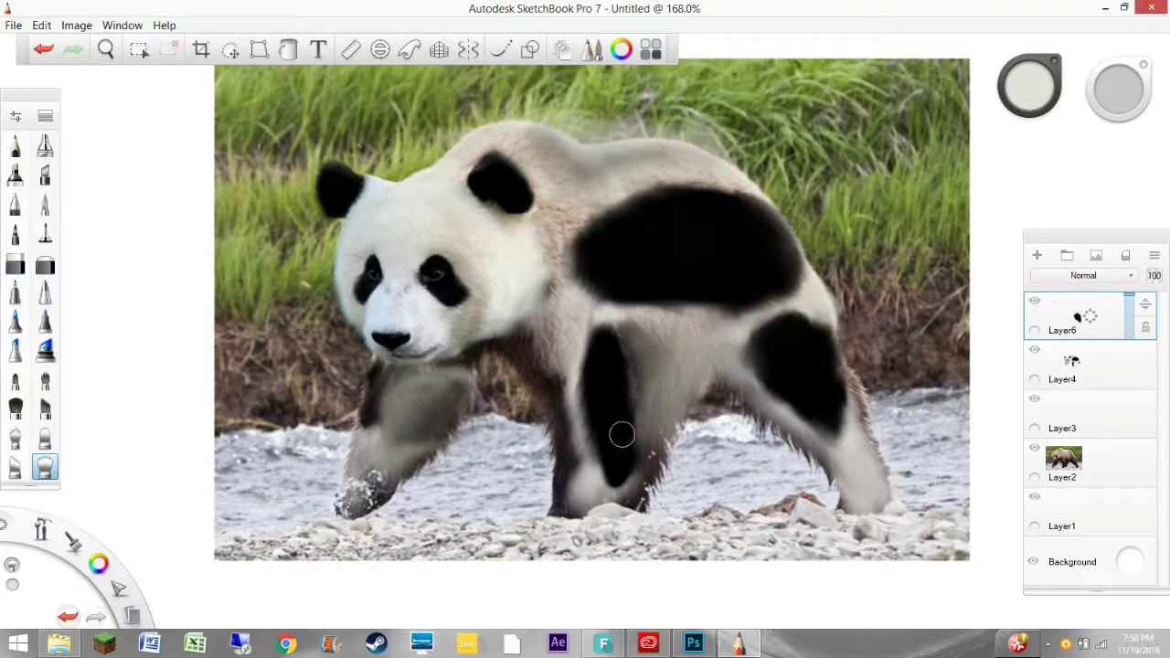
Step: Paint a dark black stripe along the upper back, just behind the head
{"action": "key", "text": "e"}
{"action": "left_click_drag", "start_coordinate": [630, 150], "coordinate": [691, 151]}
{"action": "key", "text": "e"}
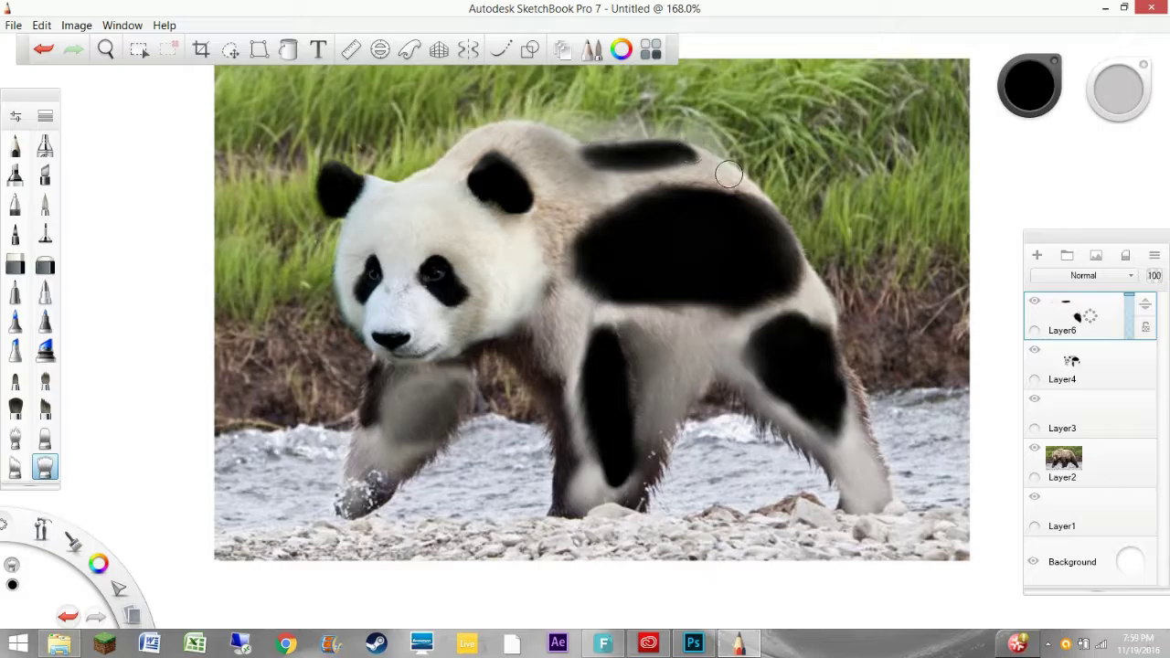
Step: On Layer4, fade the smudge above the back patch with the soft eraser at size 5
{"action": "left_click", "coordinate": [44, 264]}
{"action": "left_click", "coordinate": [1070, 364]}
{"action": "double_click", "coordinate": [45, 264]}
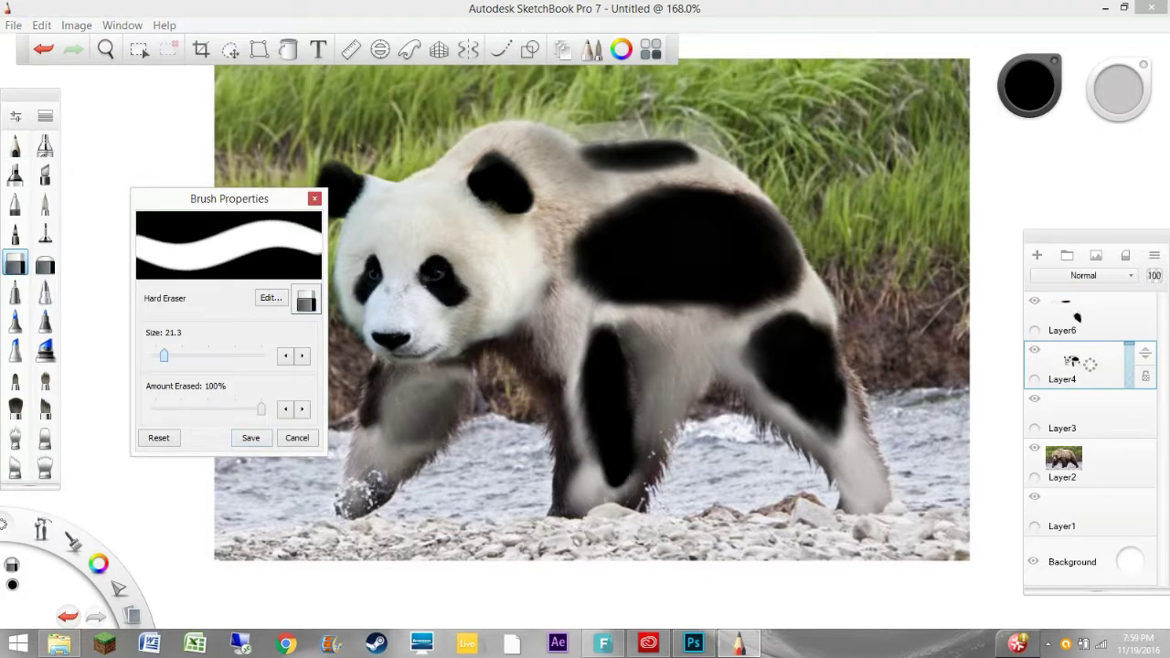
{"action": "left_click", "coordinate": [317, 196]}
{"action": "left_click_drag", "start_coordinate": [516, 121], "coordinate": [722, 128]}
{"action": "double_click", "coordinate": [45, 264]}
{"action": "left_click_drag", "start_coordinate": [164, 353], "coordinate": [151, 353]}
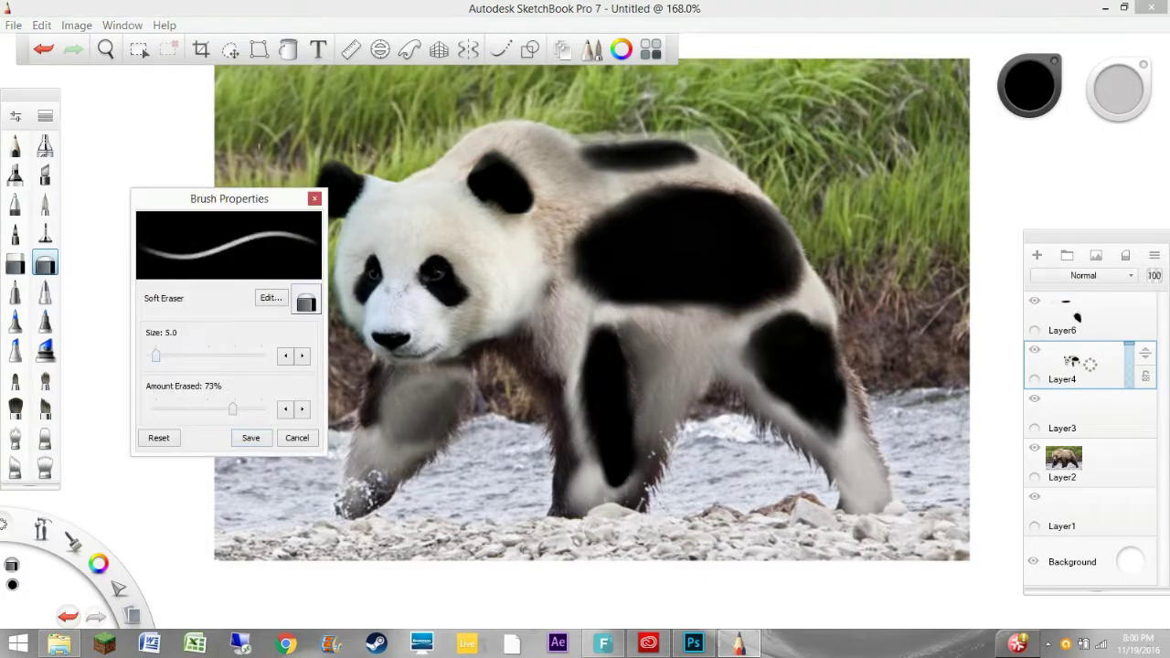
{"action": "left_click", "coordinate": [297, 436]}
{"action": "left_click_drag", "start_coordinate": [567, 137], "coordinate": [739, 155]}
Step: Show the picture at actual size and bring up the File menu
{"action": "key", "text": "ctrl+alt+0"}
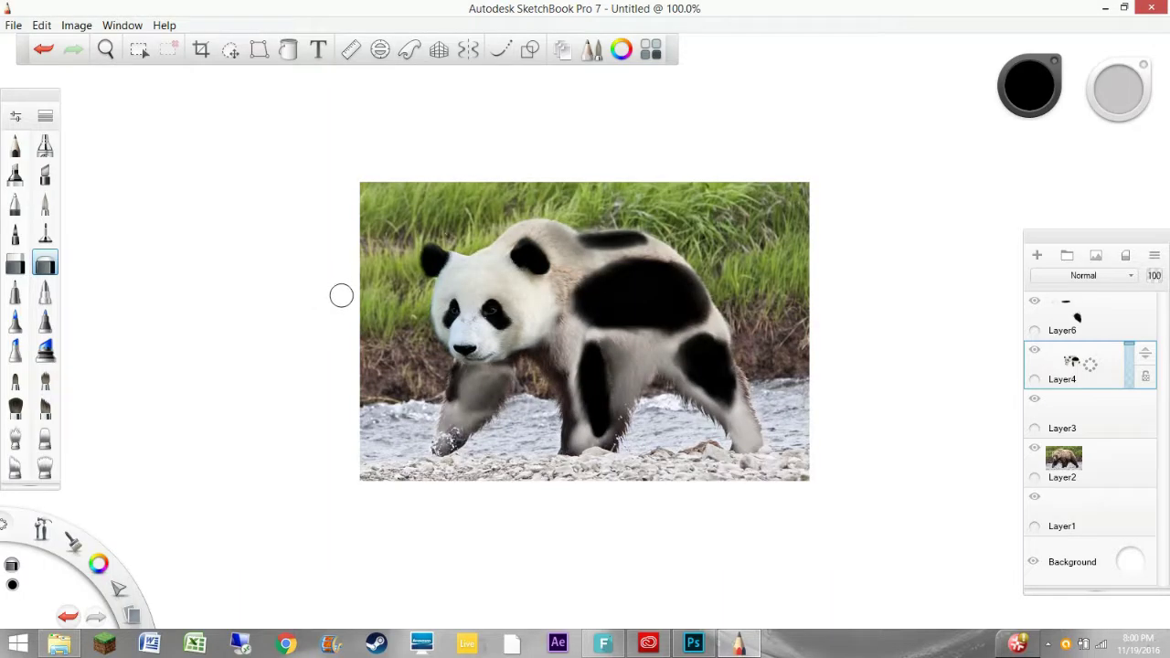
{"action": "key", "text": "e"}
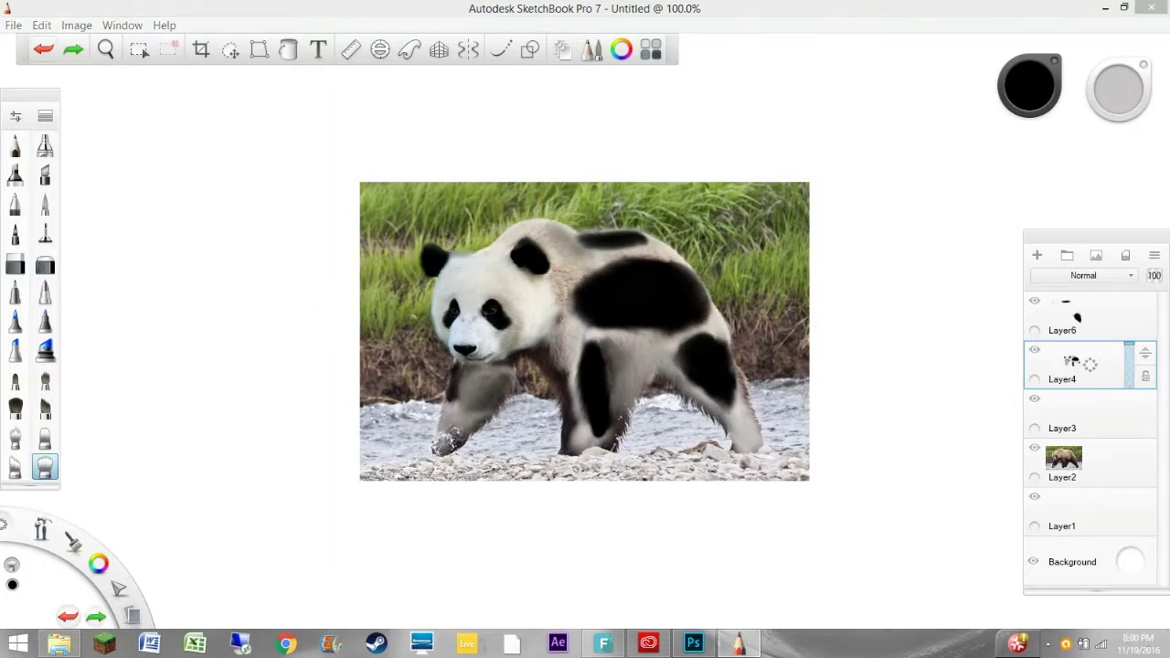
{"action": "left_click", "coordinate": [14, 25]}
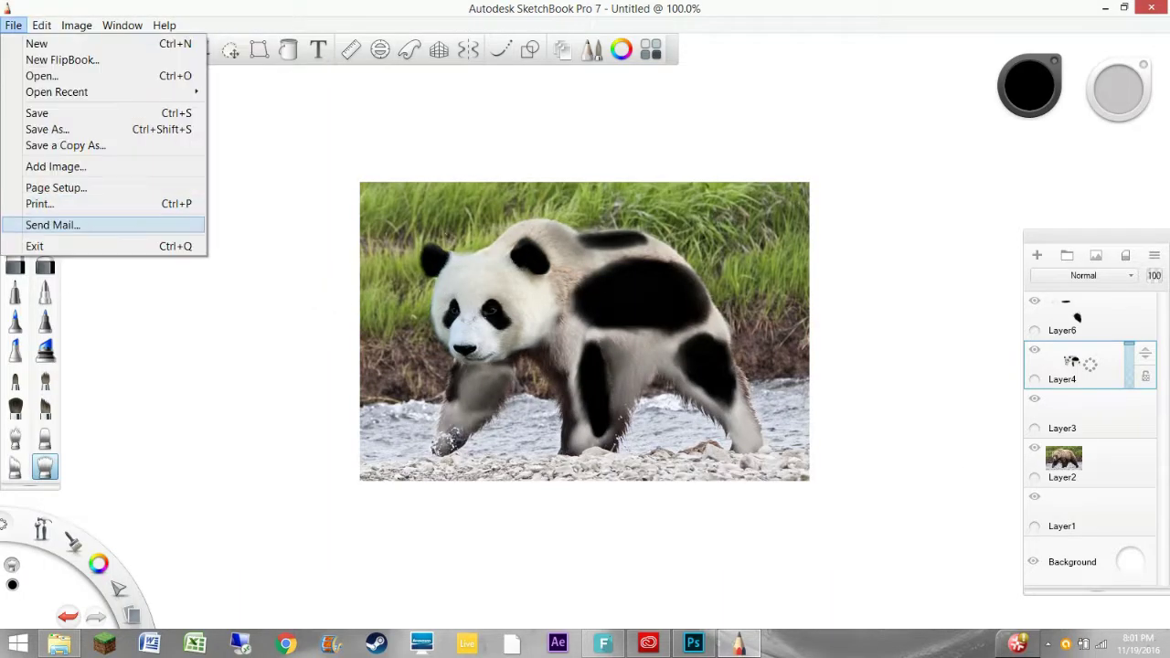
Step: Use Save As to store the picture as the TIFF file Ganda.tif
{"action": "left_click", "coordinate": [46, 129]}
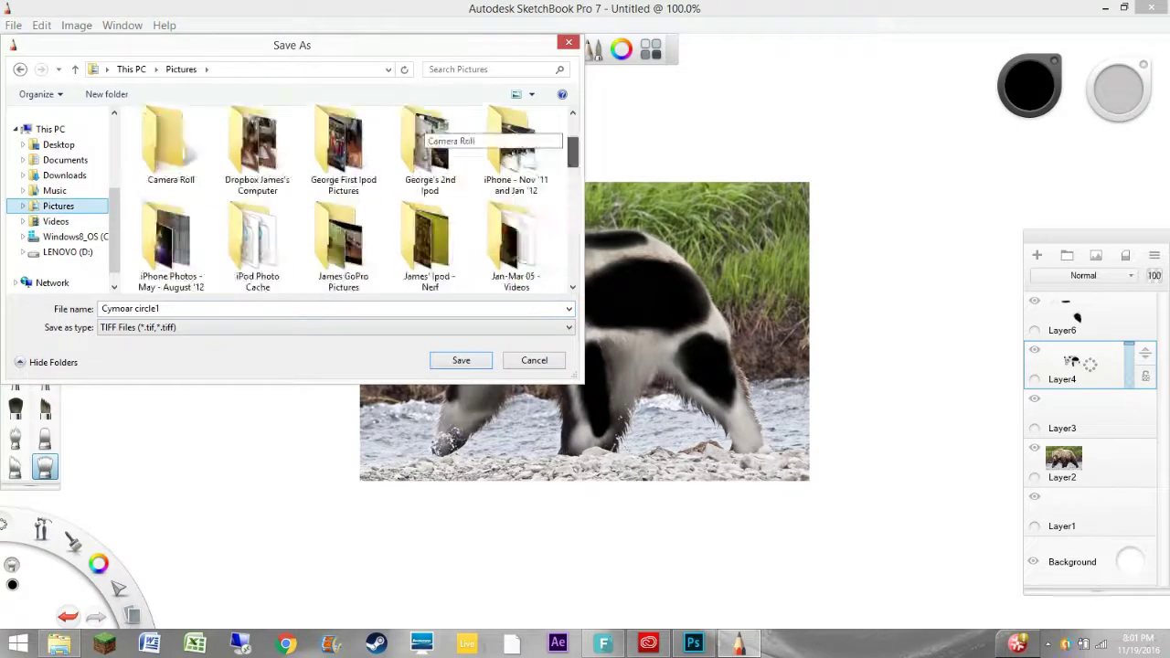
{"action": "key", "text": "Return"}
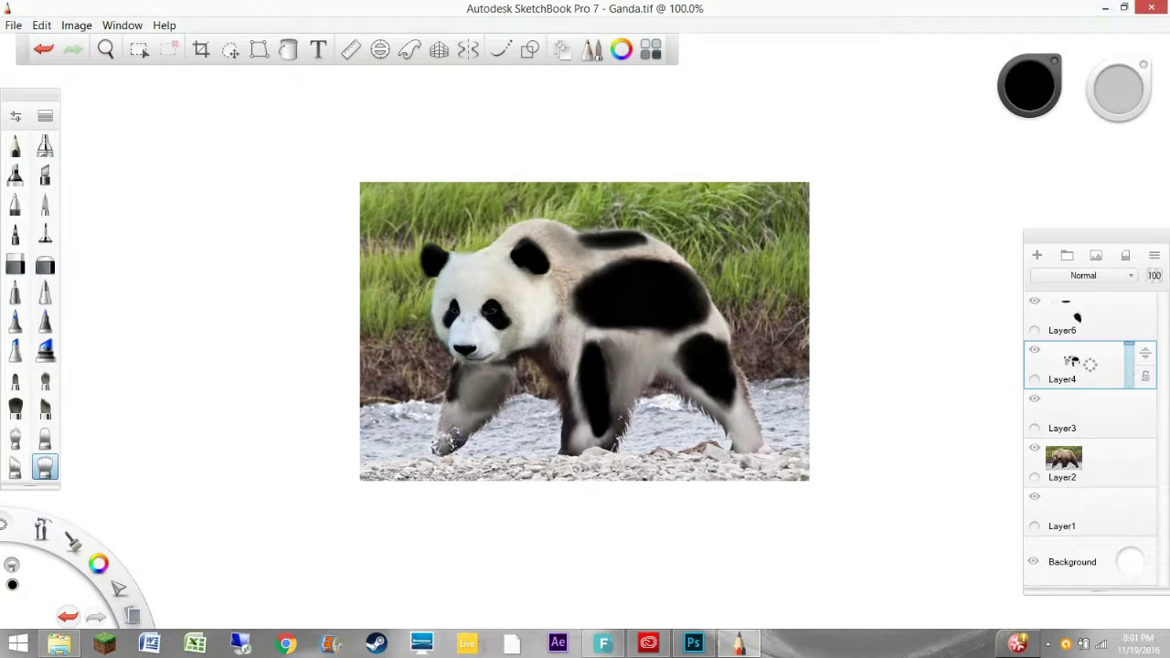